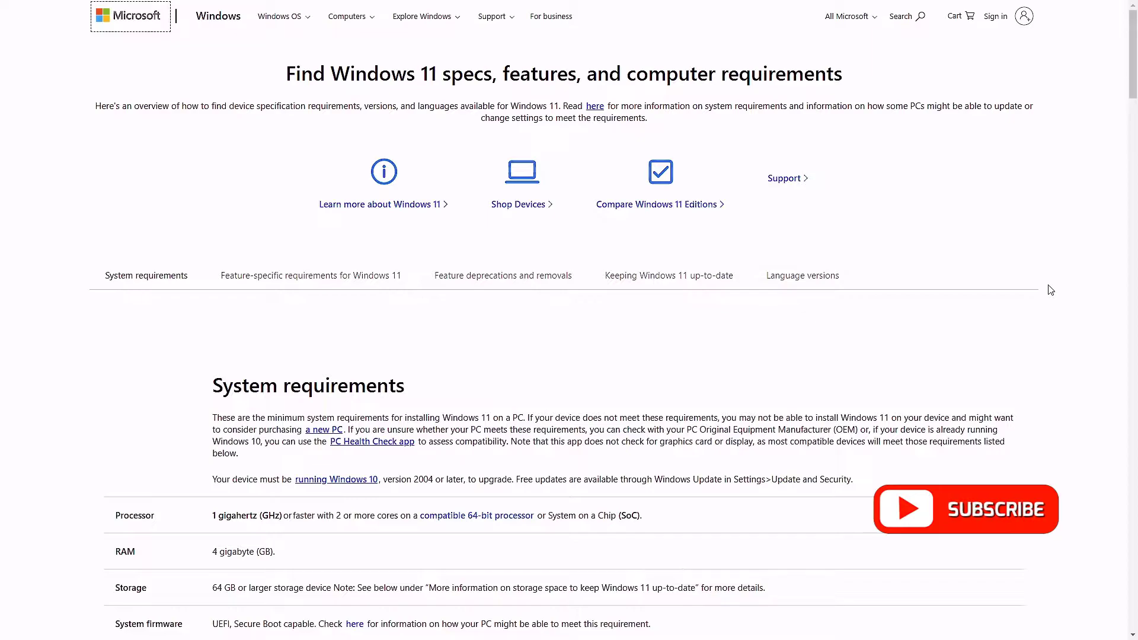
# Step: Read the minimum system requirements on the Windows 11 specs page and look through the Linux Mint 20.3 home page
pyautogui.scroll(-5, 1050, 290)
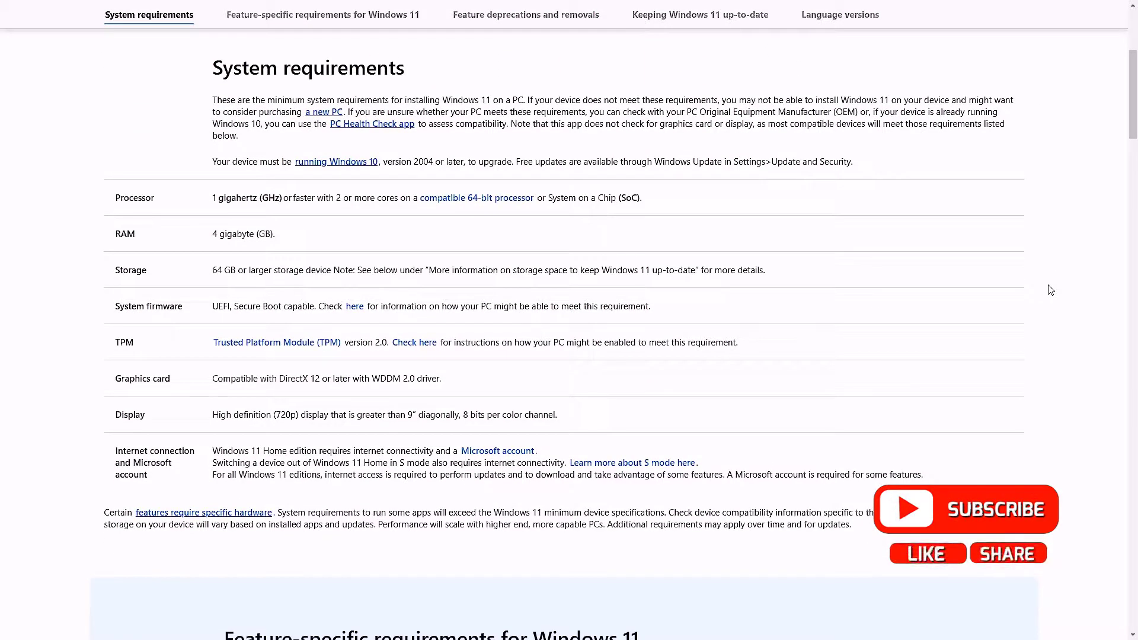
pyautogui.scroll(-3, 1050, 290)
pyautogui.scroll(-12, 1050, 290)
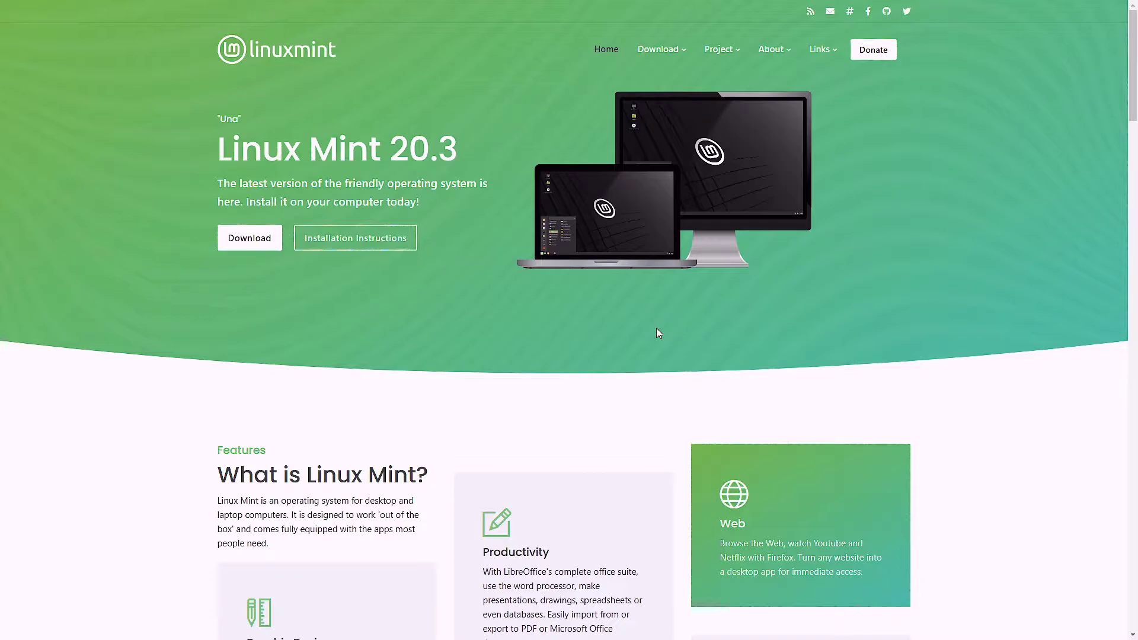
pyautogui.scroll(-10, 656, 329)
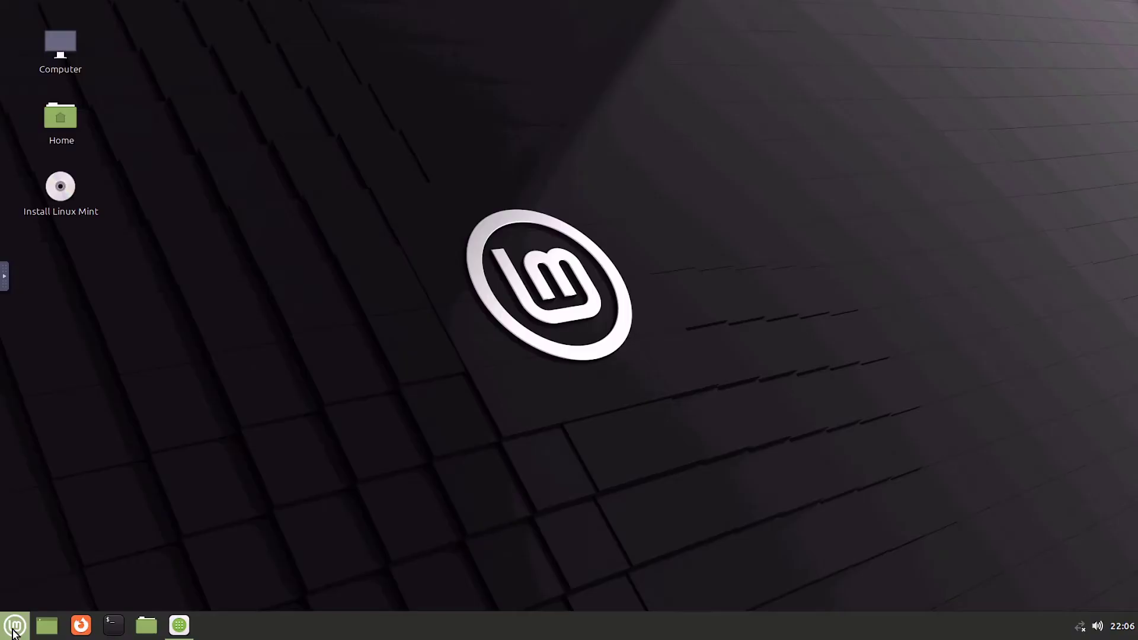
# Step: Browse the Linux Mint application menu categories, including All Applications and Administration, and close the menu
pyautogui.click(13, 630)
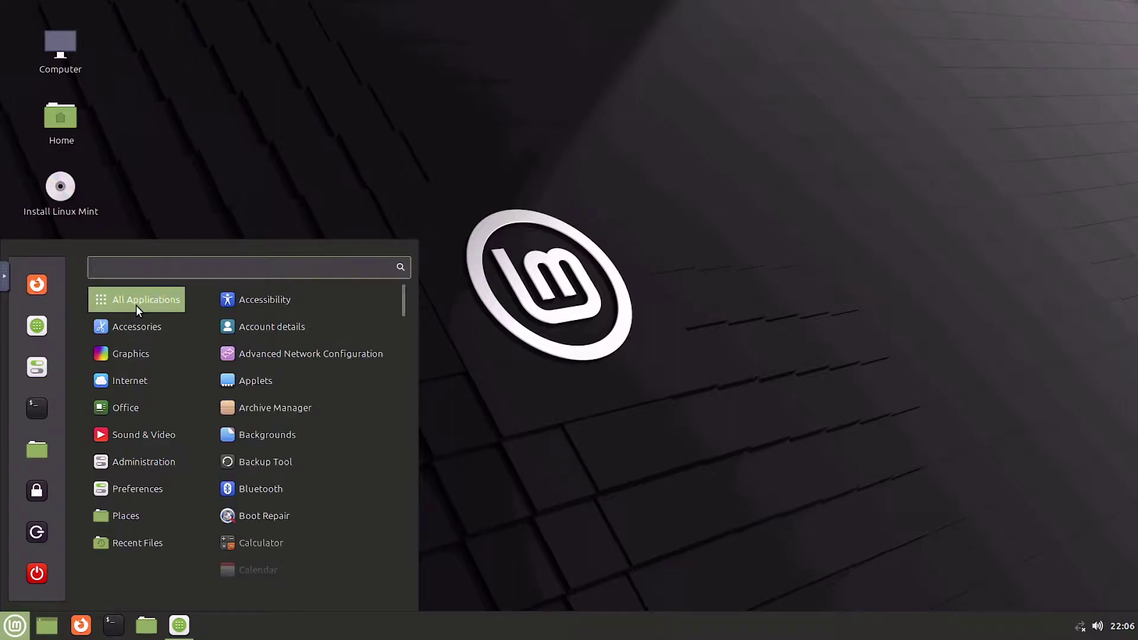
pyautogui.scroll(-2, 239, 334)
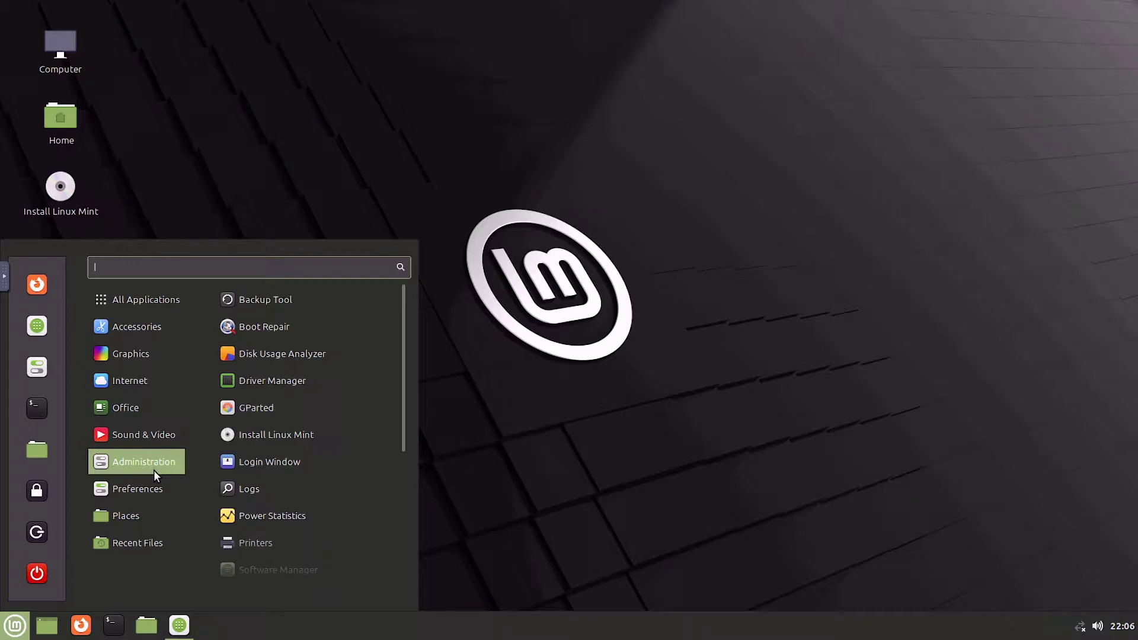
pyautogui.scroll(-2, 244, 466)
pyautogui.scroll(-3, 243, 460)
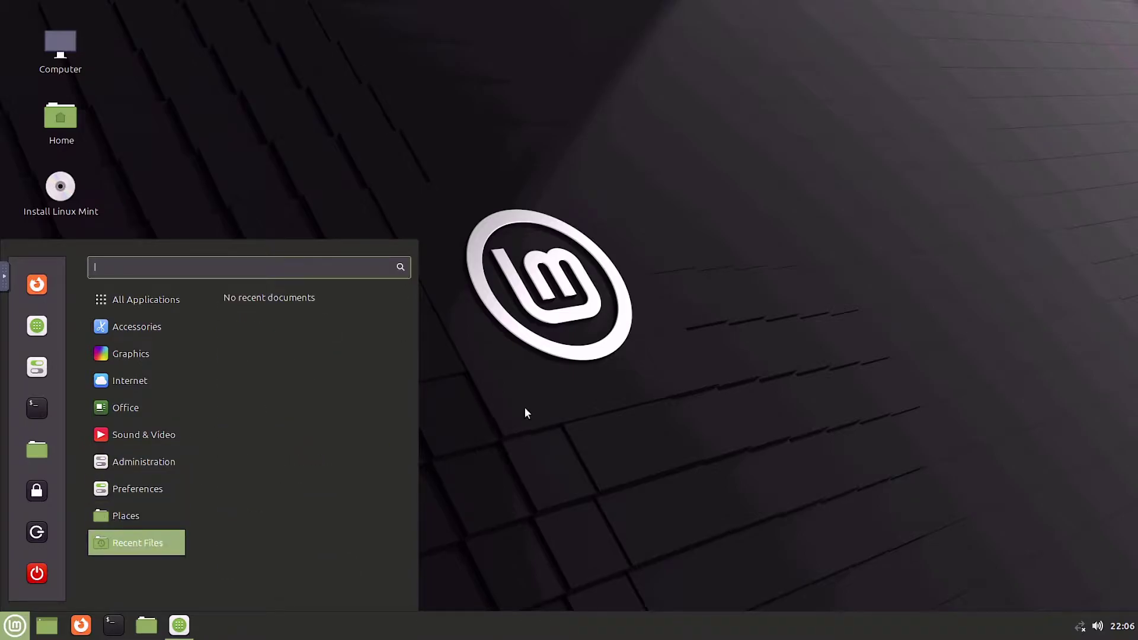
pyautogui.click(525, 412)
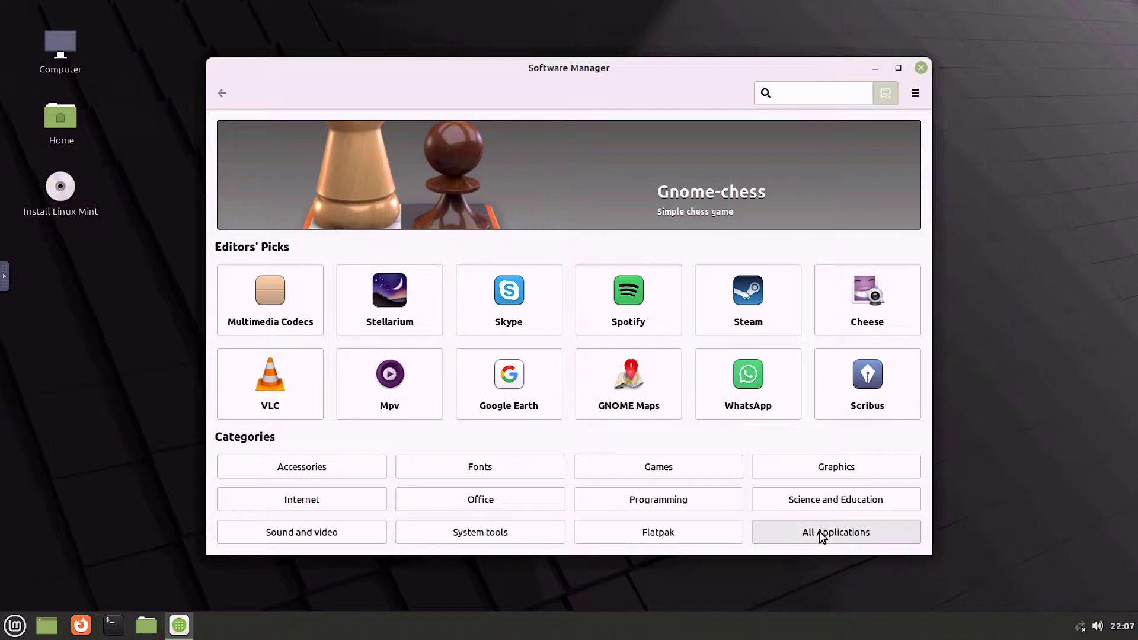
# Step: Open the All Applications category in Software Manager and look through the available software
pyautogui.click(822, 536)
pyautogui.scroll(-5, 626, 300)
pyautogui.scroll(3, 626, 300)
pyautogui.scroll(-4, 626, 301)
pyautogui.scroll(-3, 625, 300)
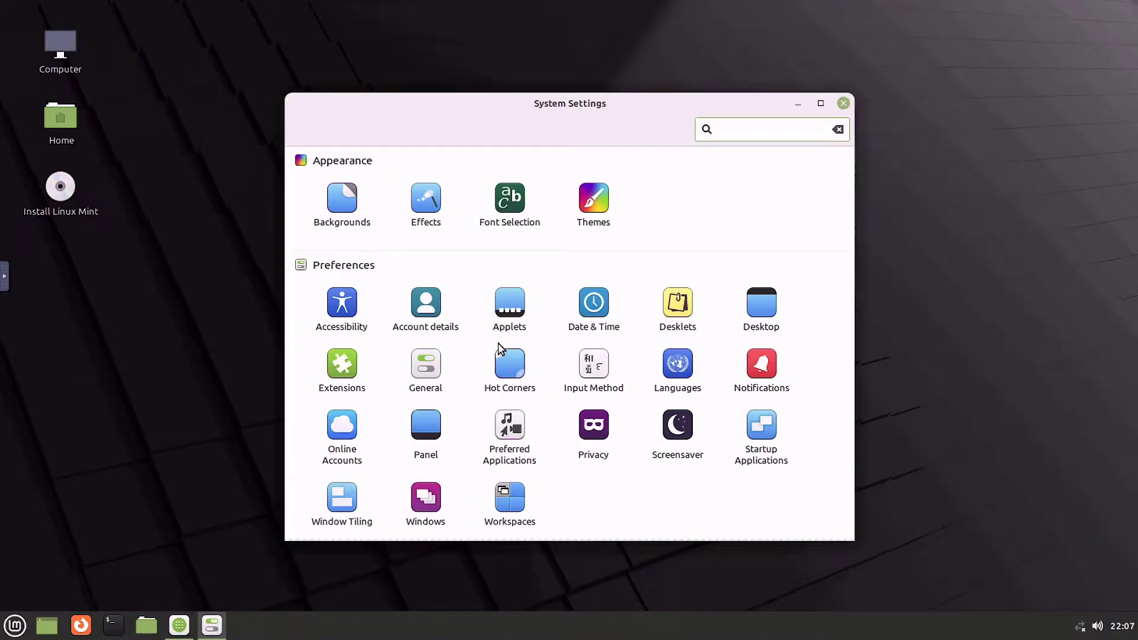
# Step: In the Themes settings, set the icons to Mint-Y-Dark-Blue and the desktop theme to Mint-Y-Dark
pyautogui.scroll(-3, 593, 298)
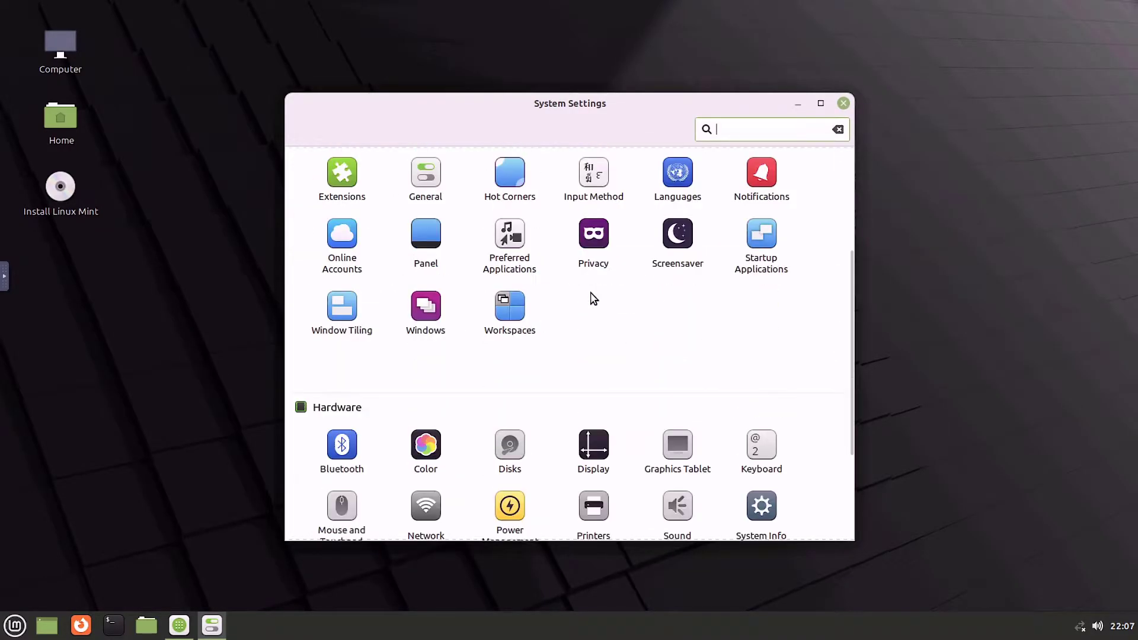
pyautogui.scroll(-3, 593, 298)
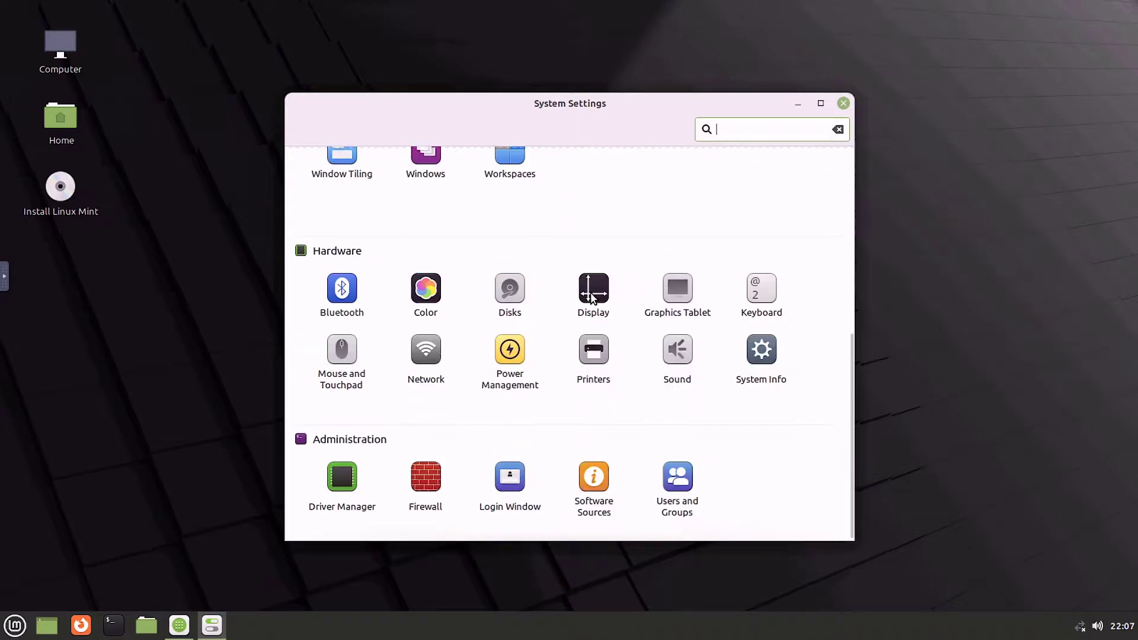
pyautogui.scroll(6, 593, 267)
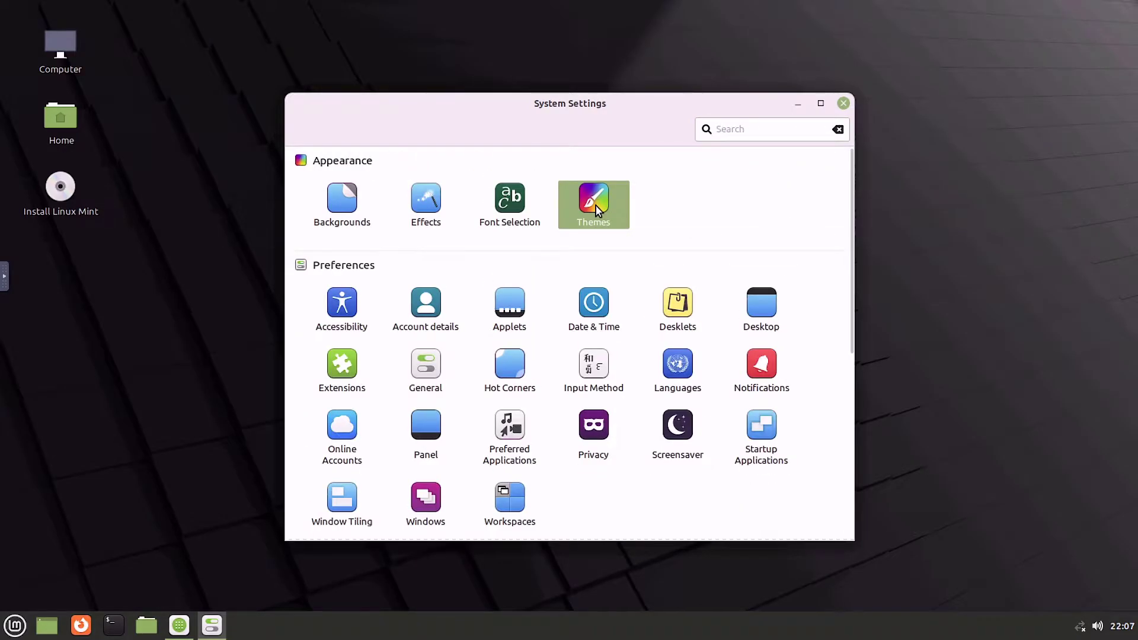
pyautogui.click(597, 209)
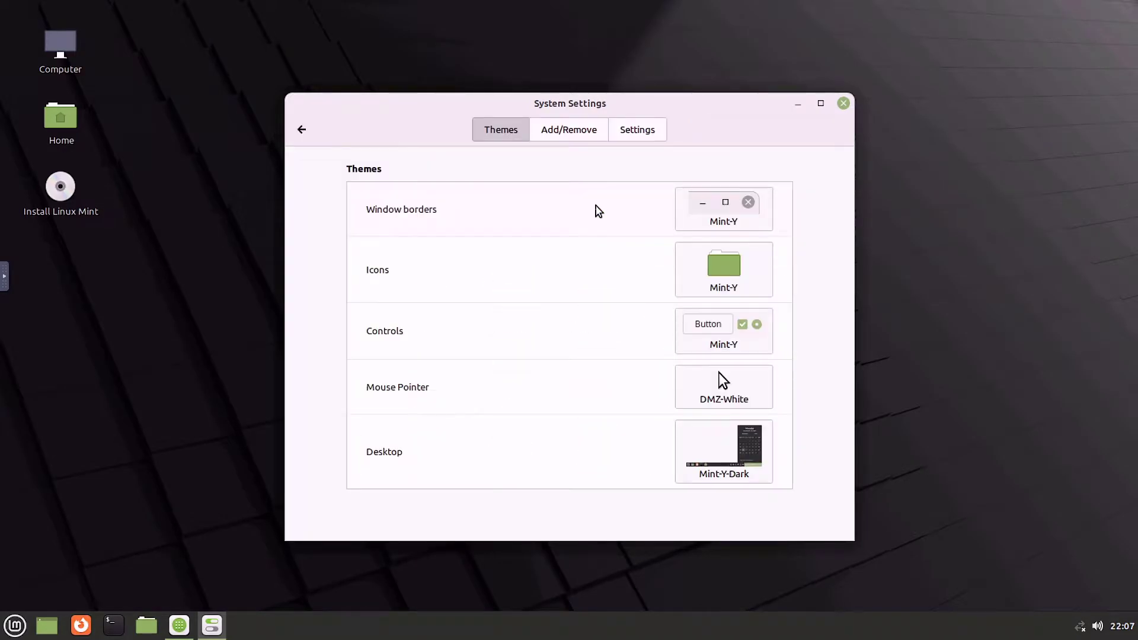
pyautogui.click(726, 262)
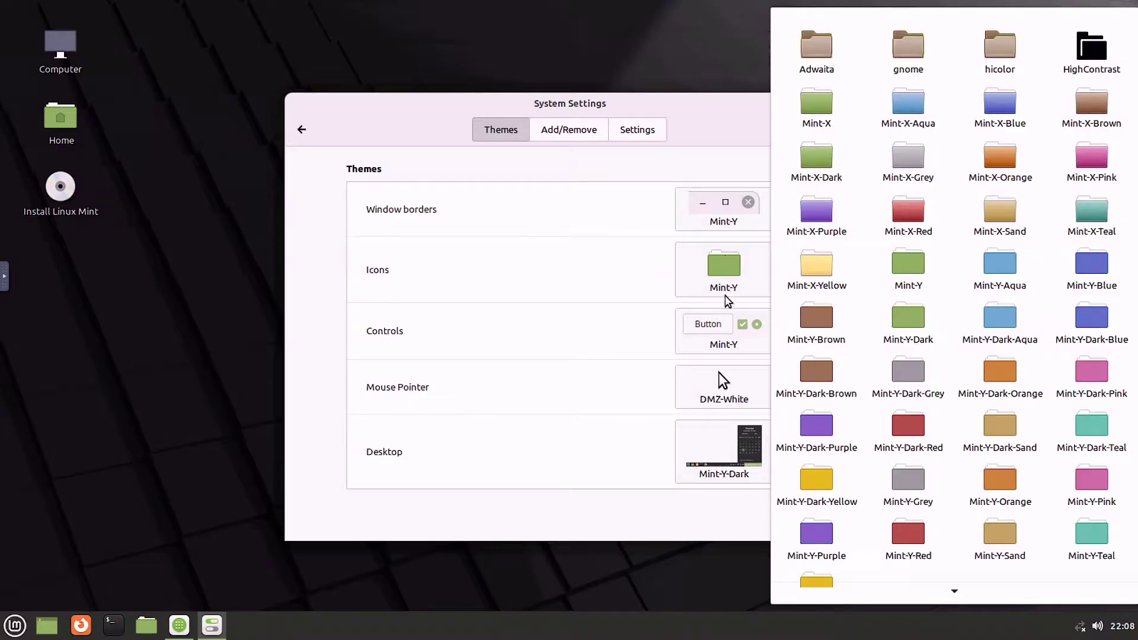
pyautogui.click(1102, 330)
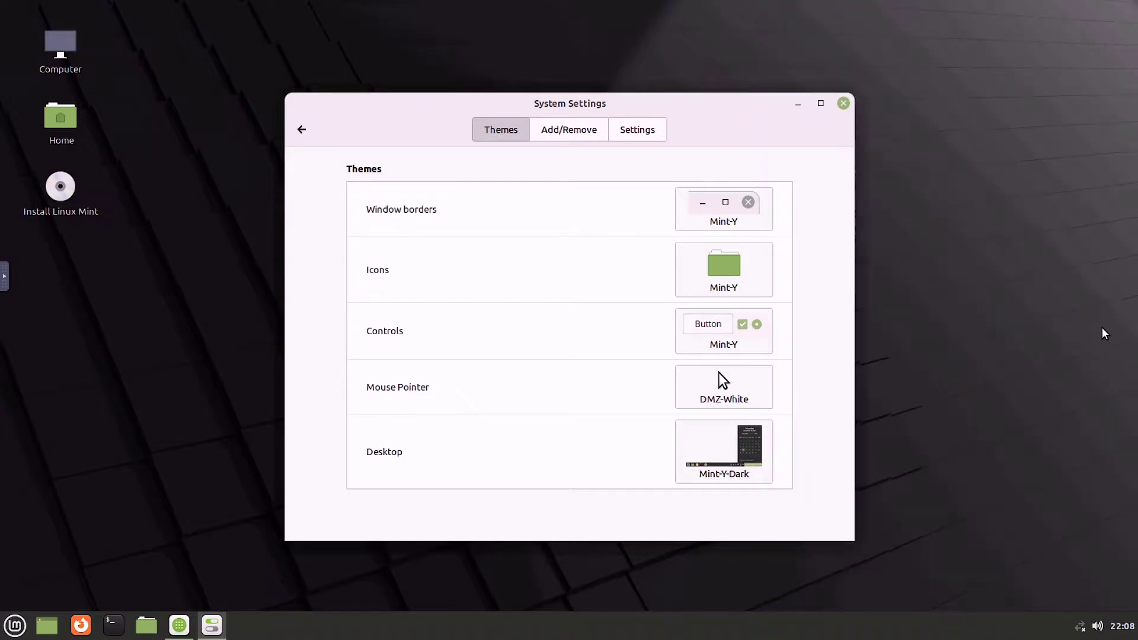
pyautogui.click(733, 453)
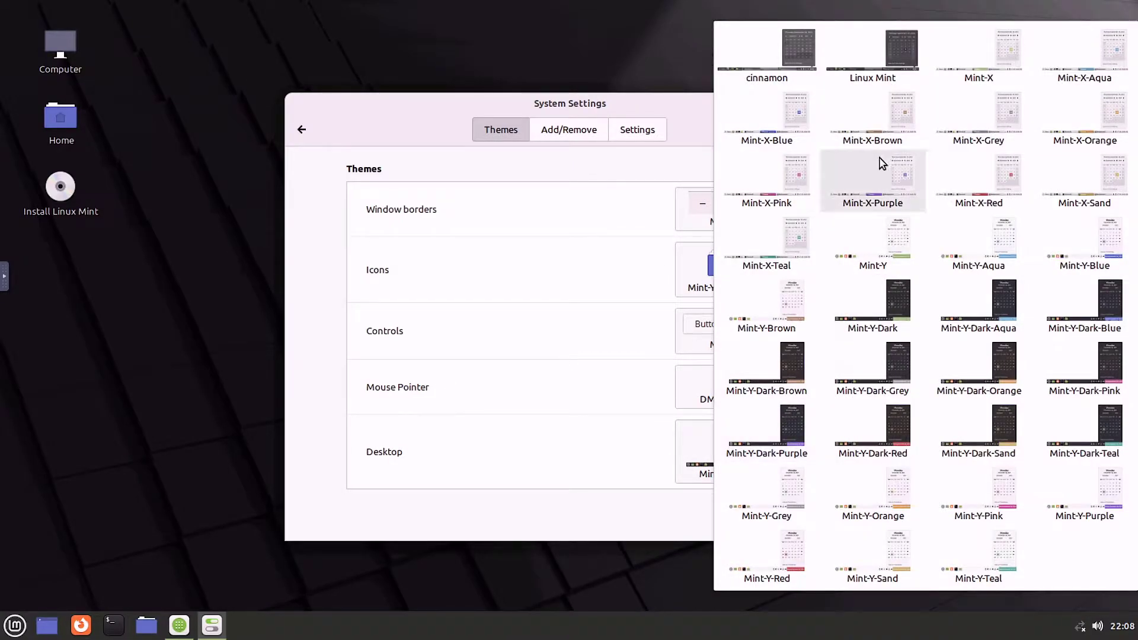
pyautogui.click(884, 291)
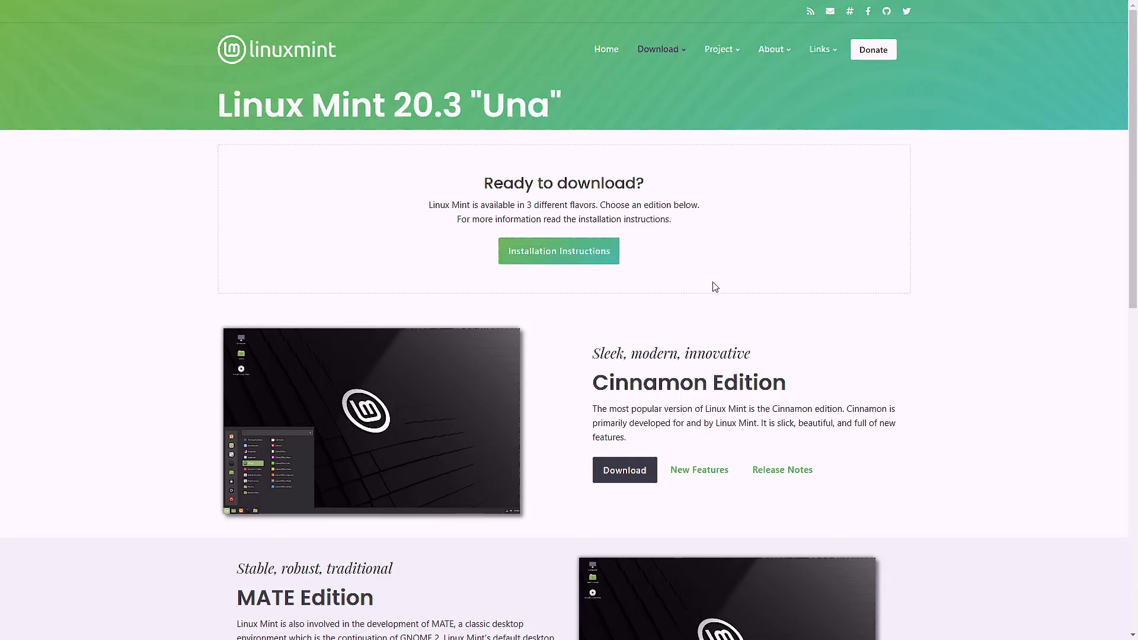
# Step: Look through the editions offered on the Linux Mint 20.3 "Una" download page
pyautogui.scroll(-6, 1136, 341)
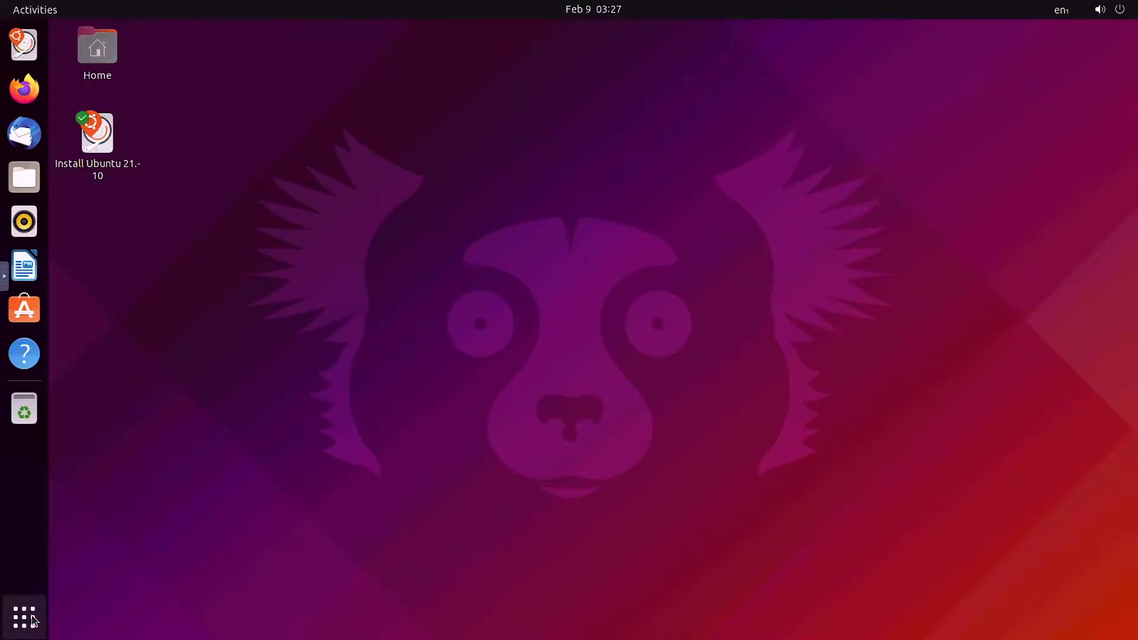
# Step: Browse the Ubuntu application overview, including its second page and the contents of the Utilities folder
pyautogui.click(25, 618)
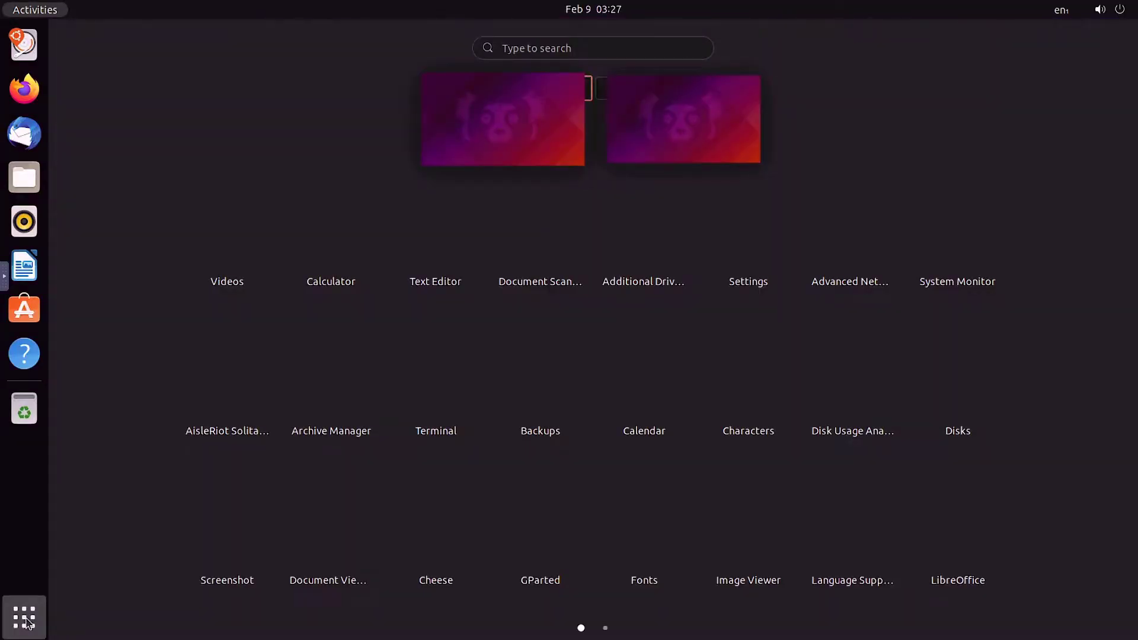
pyautogui.click(605, 628)
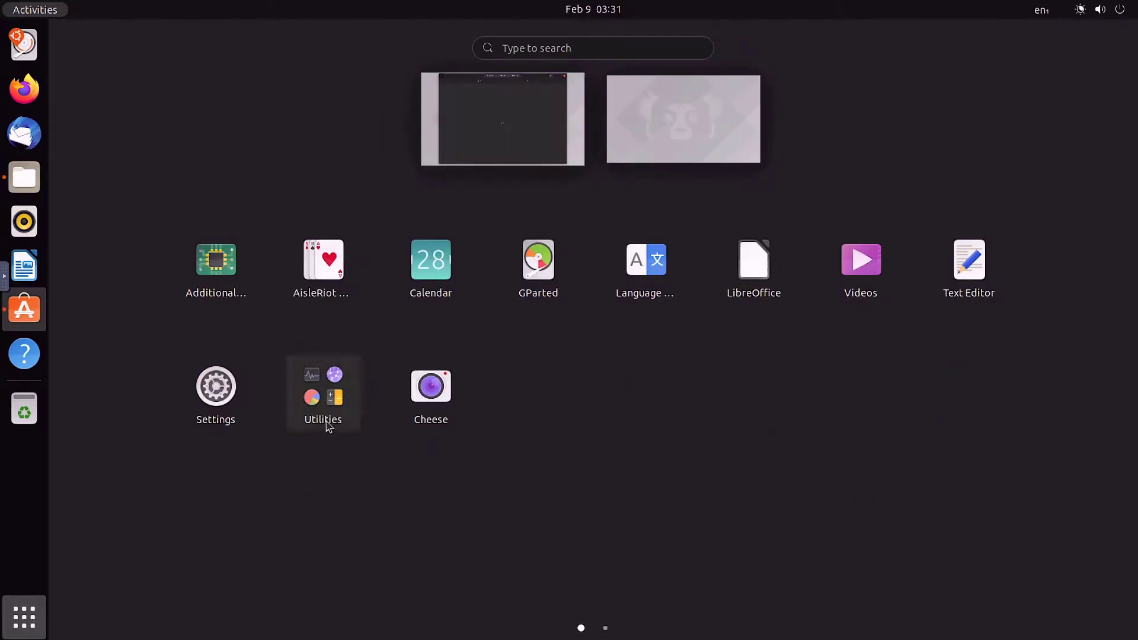
pyautogui.click(328, 415)
pyautogui.scroll(-1, 548, 398)
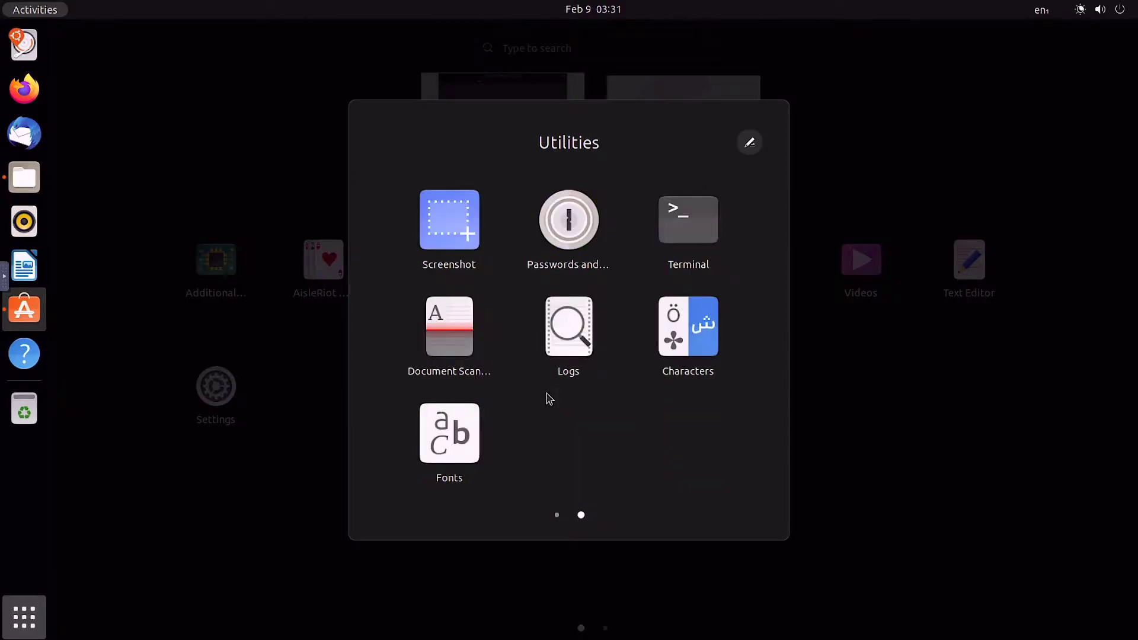
pyautogui.scroll(1, 549, 400)
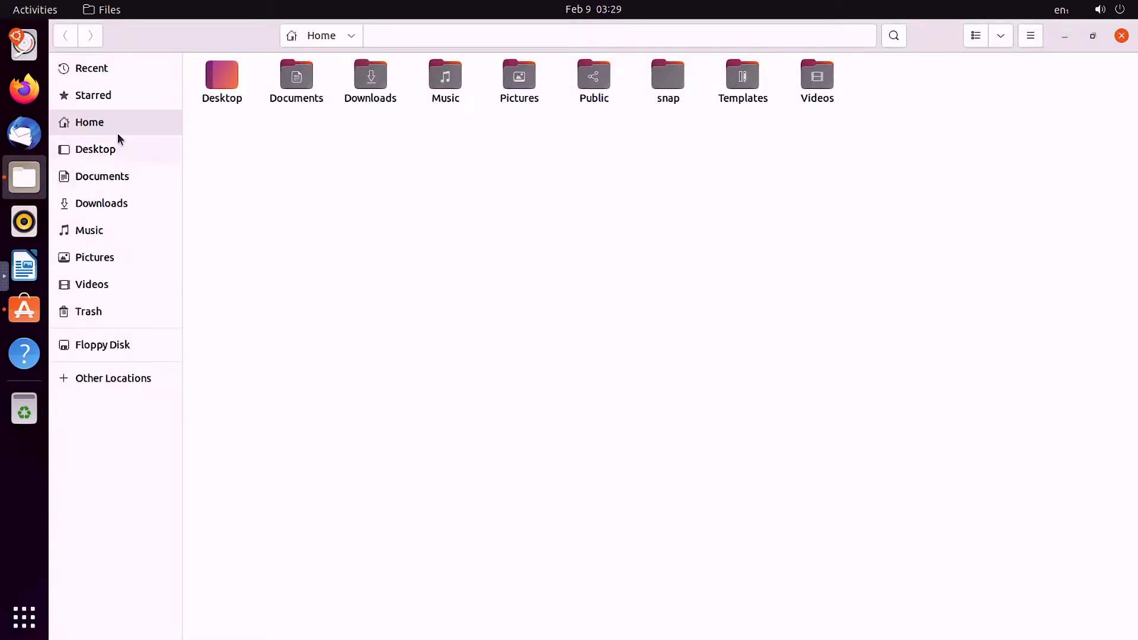
# Step: View the Desktop, Documents, Downloads and Music folders in the Files application
pyautogui.click(116, 151)
pyautogui.click(117, 176)
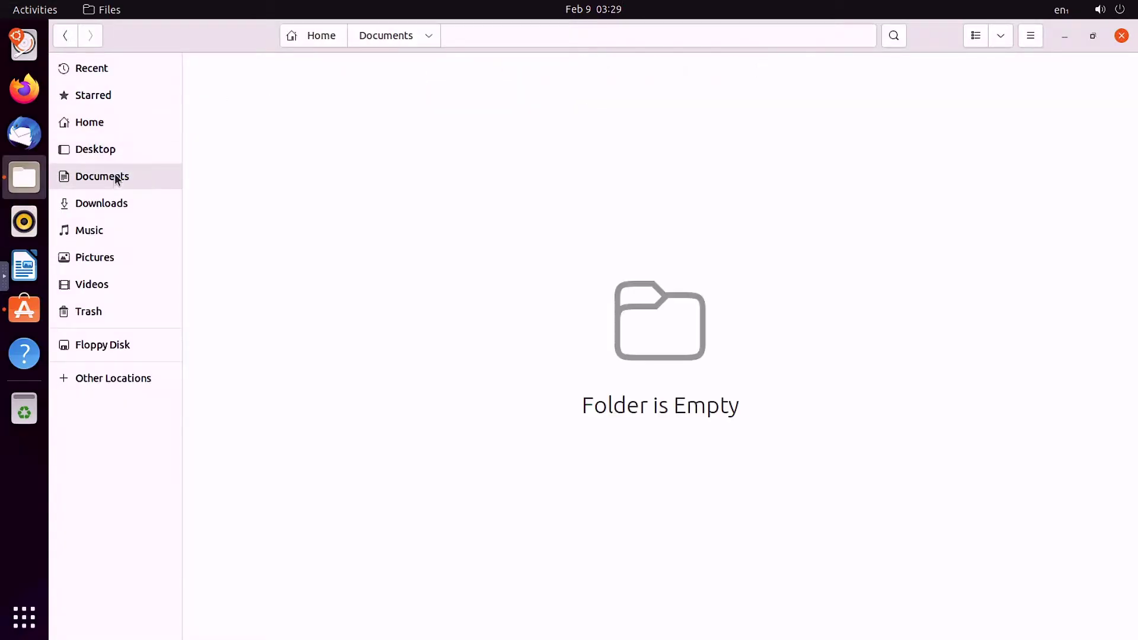
pyautogui.click(107, 204)
pyautogui.click(107, 236)
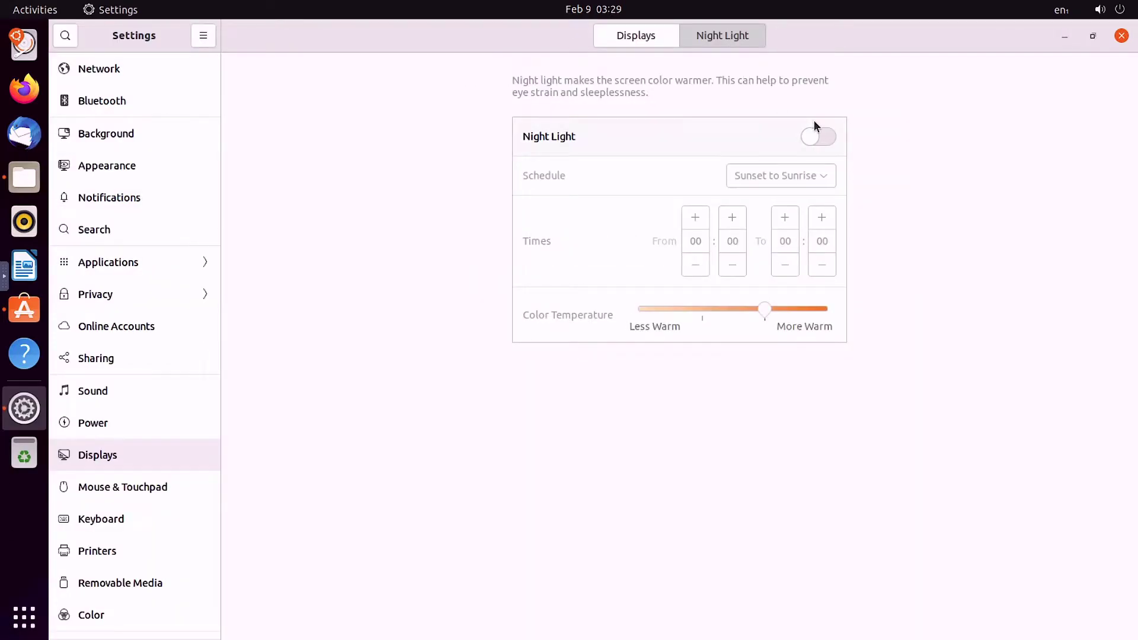
# Step: Turn on Night Light in the Displays settings
pyautogui.click(815, 138)
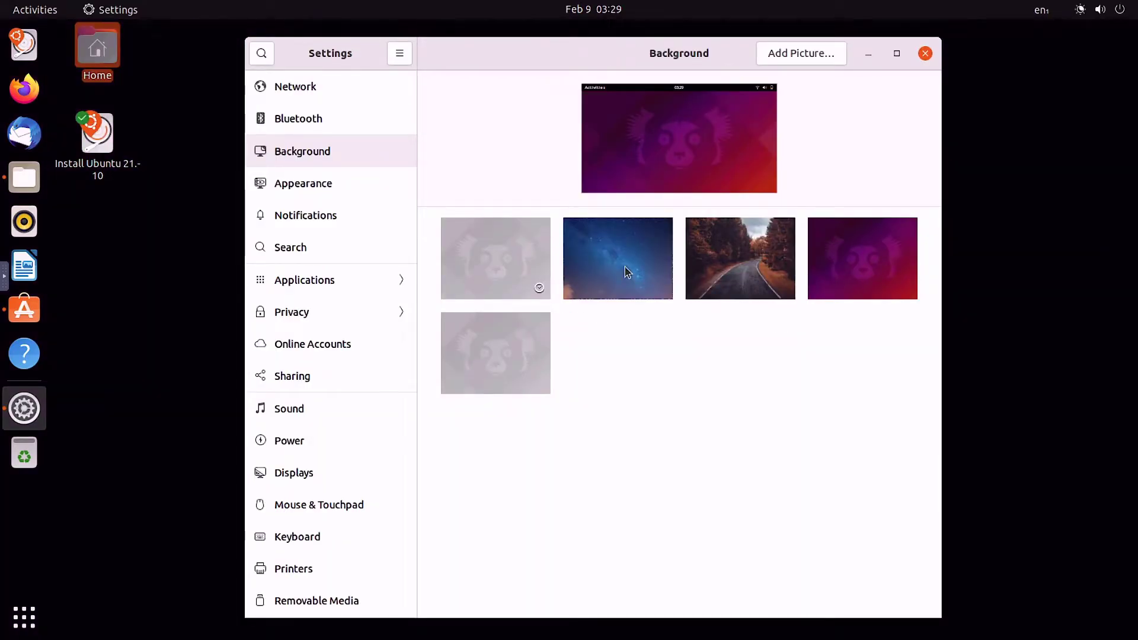
# Step: Set the desktop background to the non-timed grey lemur wallpaper and change the window colors to Dark
pyautogui.click(627, 273)
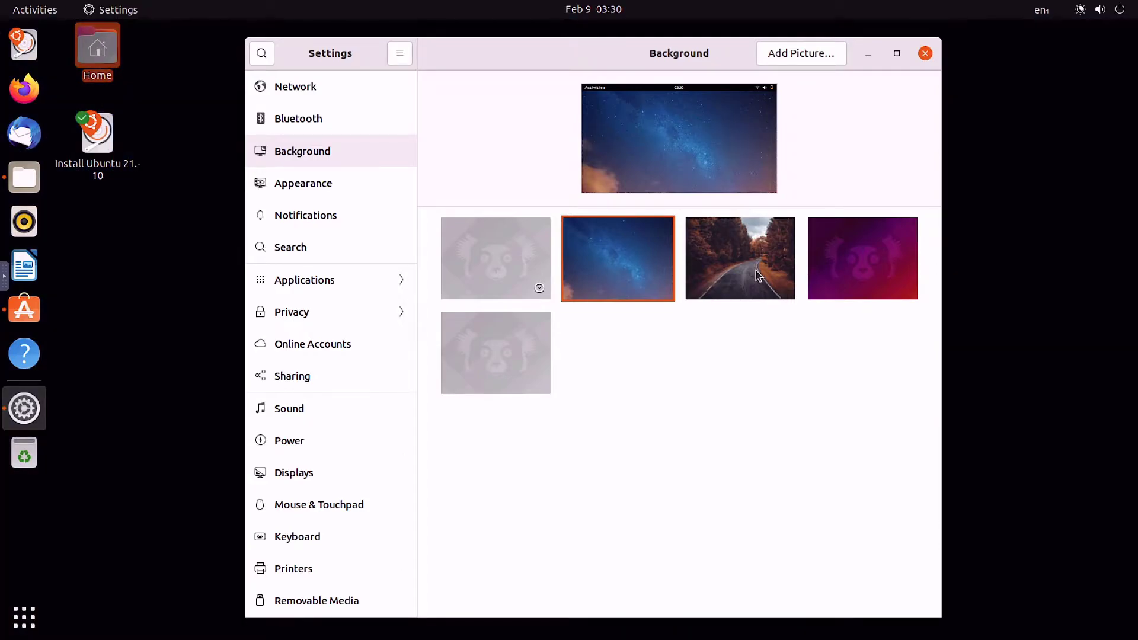
pyautogui.click(758, 275)
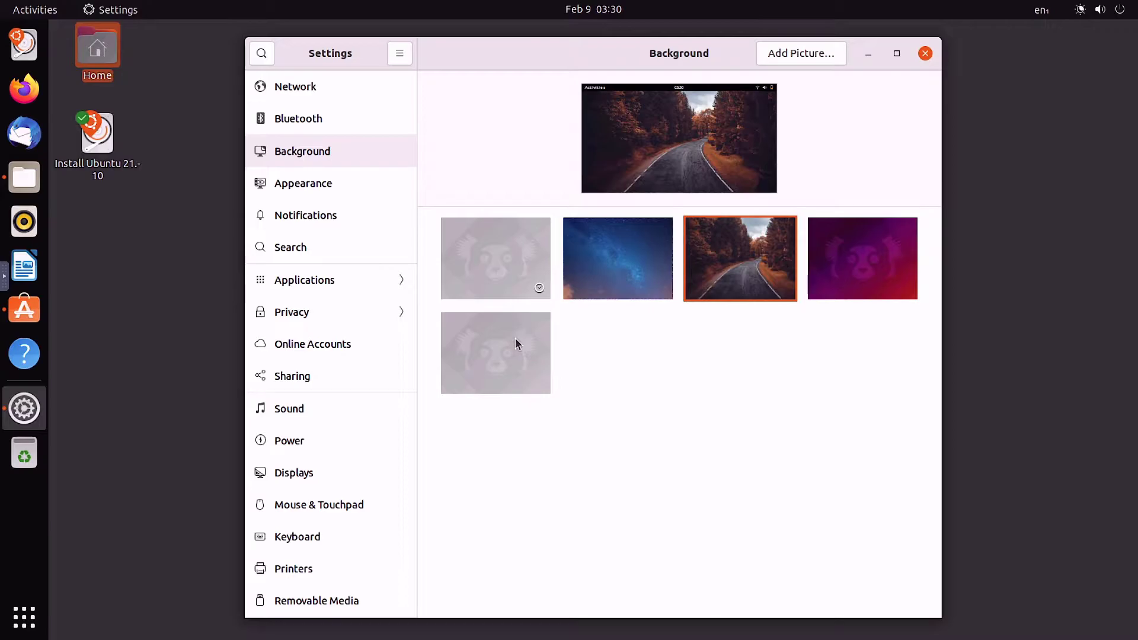
pyautogui.click(514, 343)
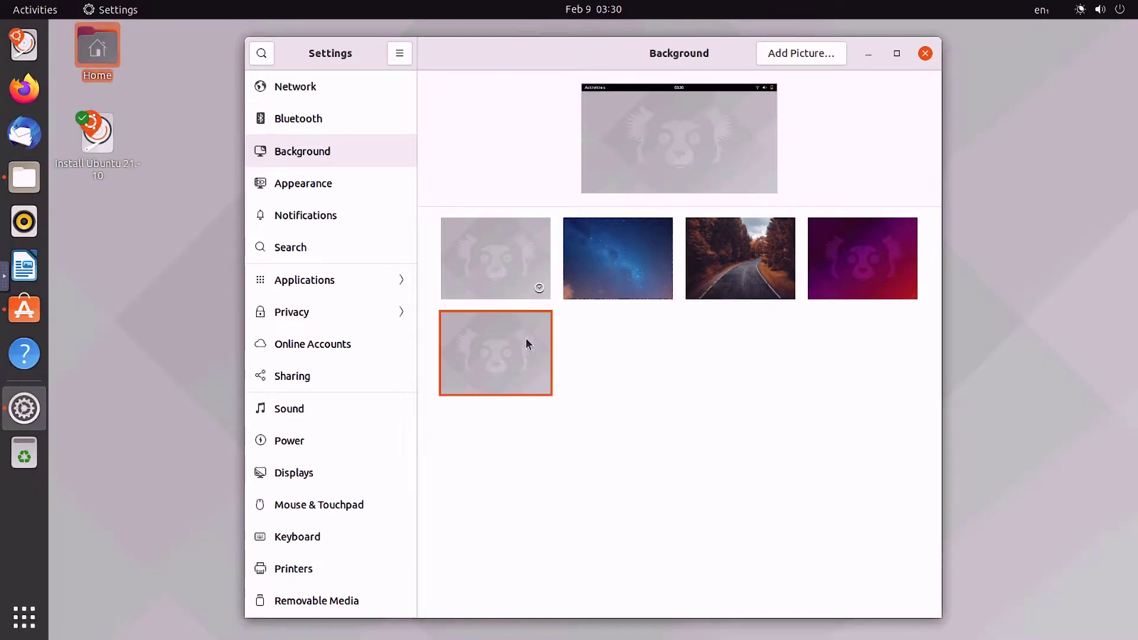
pyautogui.click(303, 183)
pyautogui.click(770, 233)
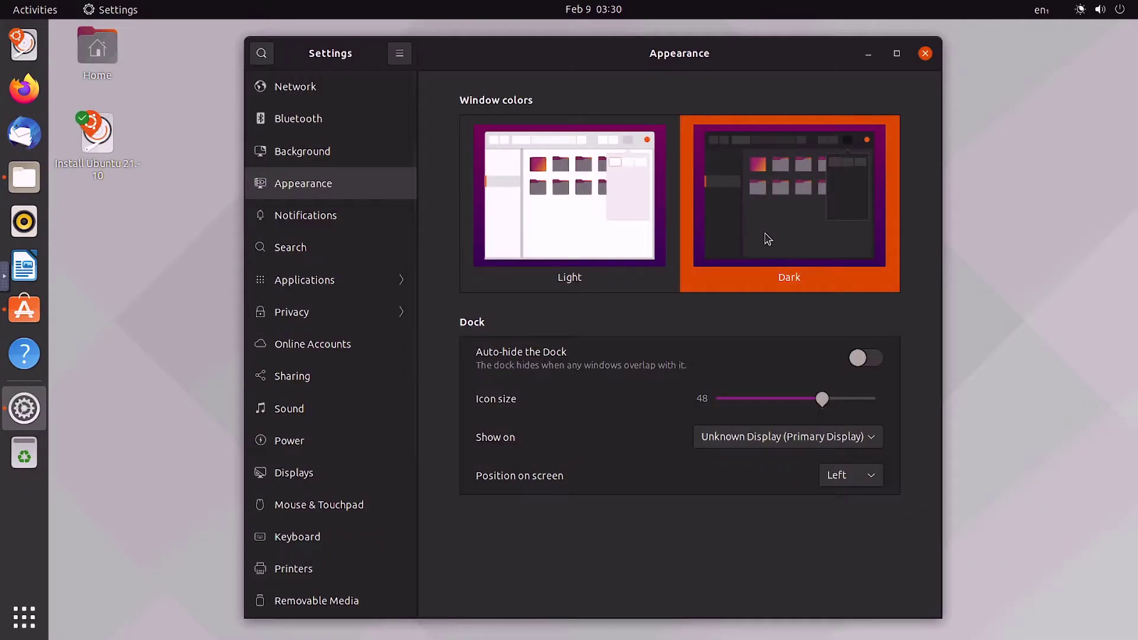
# Step: Examine the Search settings and the per-application settings for Calendar, Document Viewer and LibreOffice Draw
pyautogui.click(337, 243)
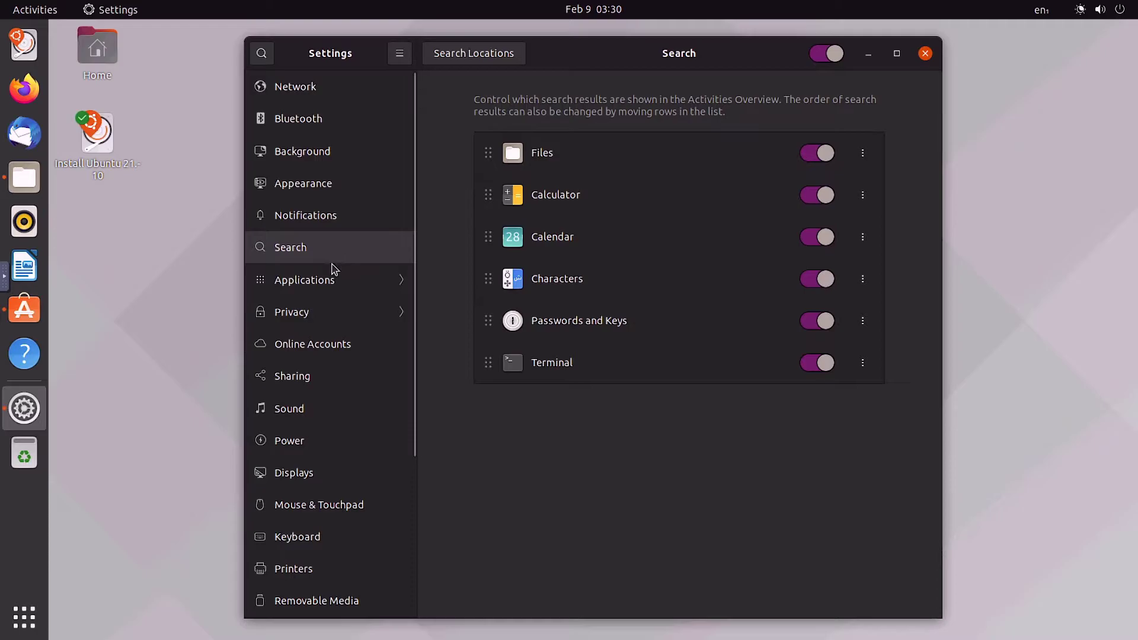
pyautogui.click(332, 274)
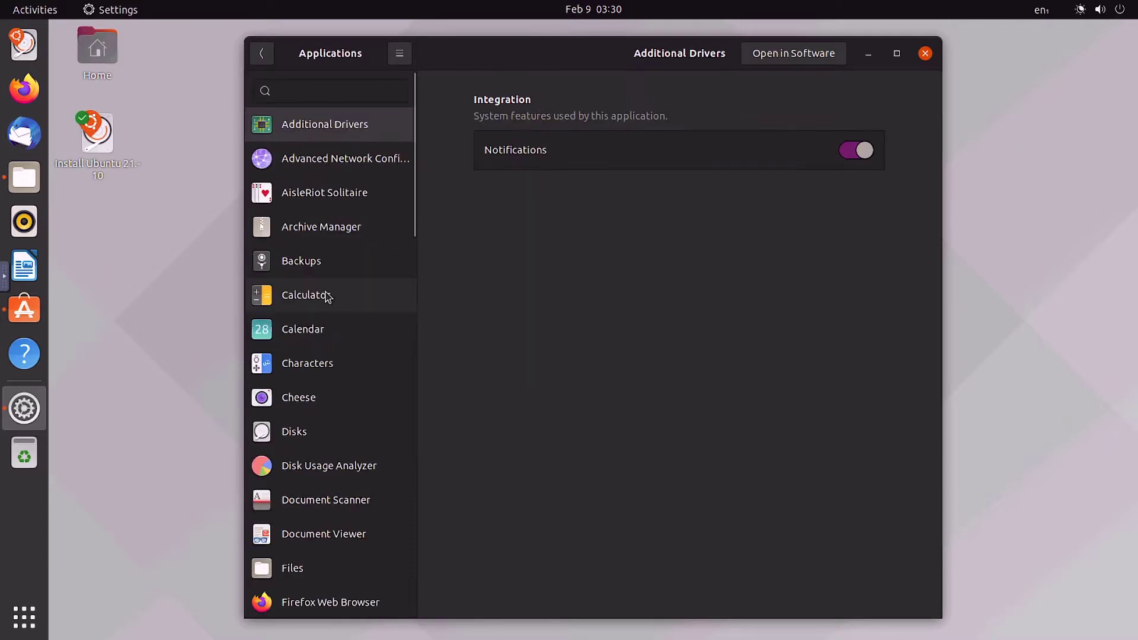
pyautogui.click(329, 348)
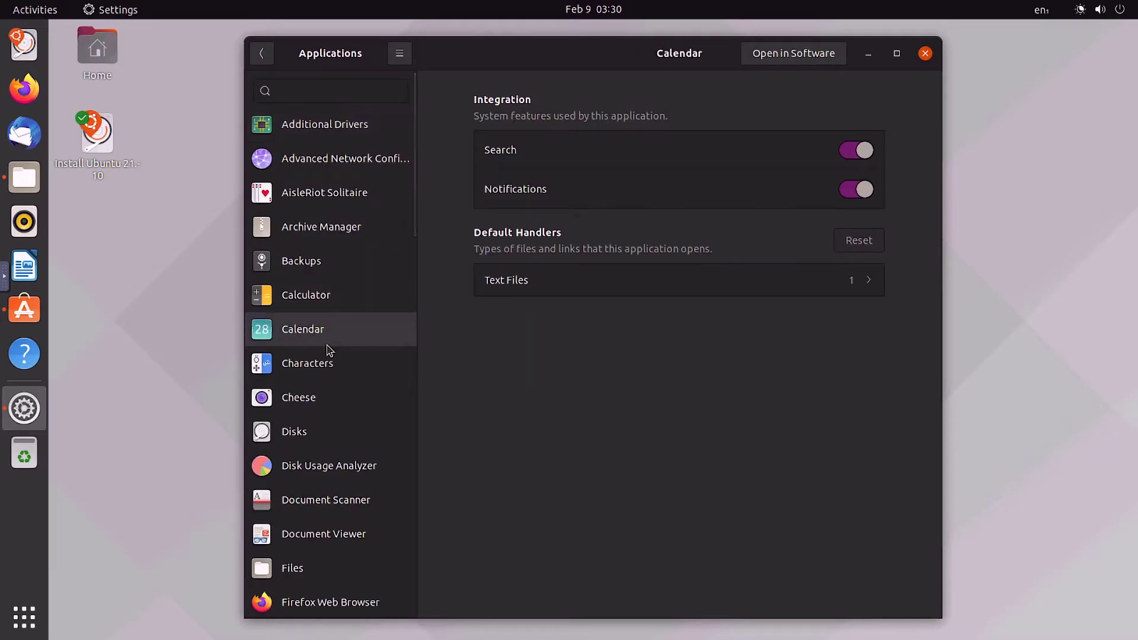
pyautogui.scroll(-5, 330, 352)
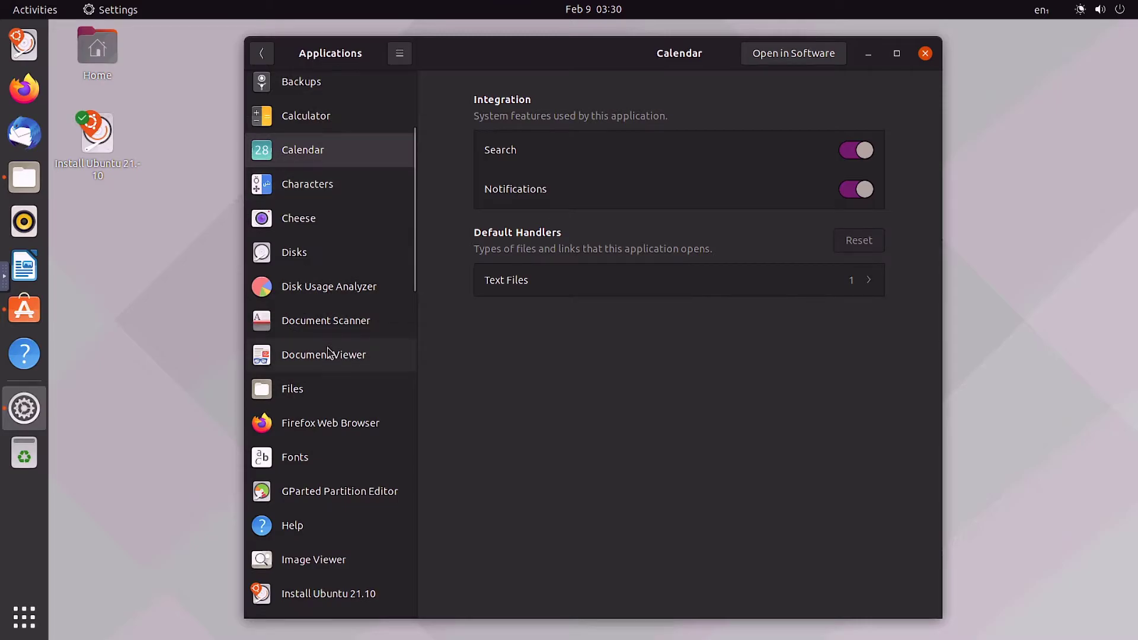
pyautogui.click(330, 353)
pyautogui.scroll(-8, 328, 354)
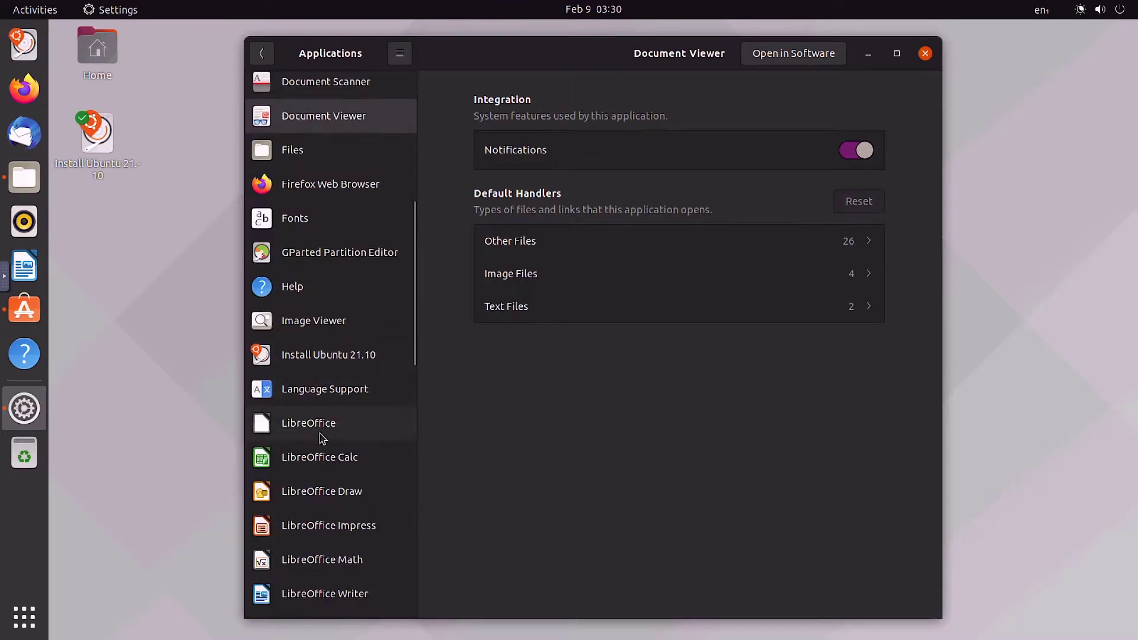
pyautogui.click(322, 439)
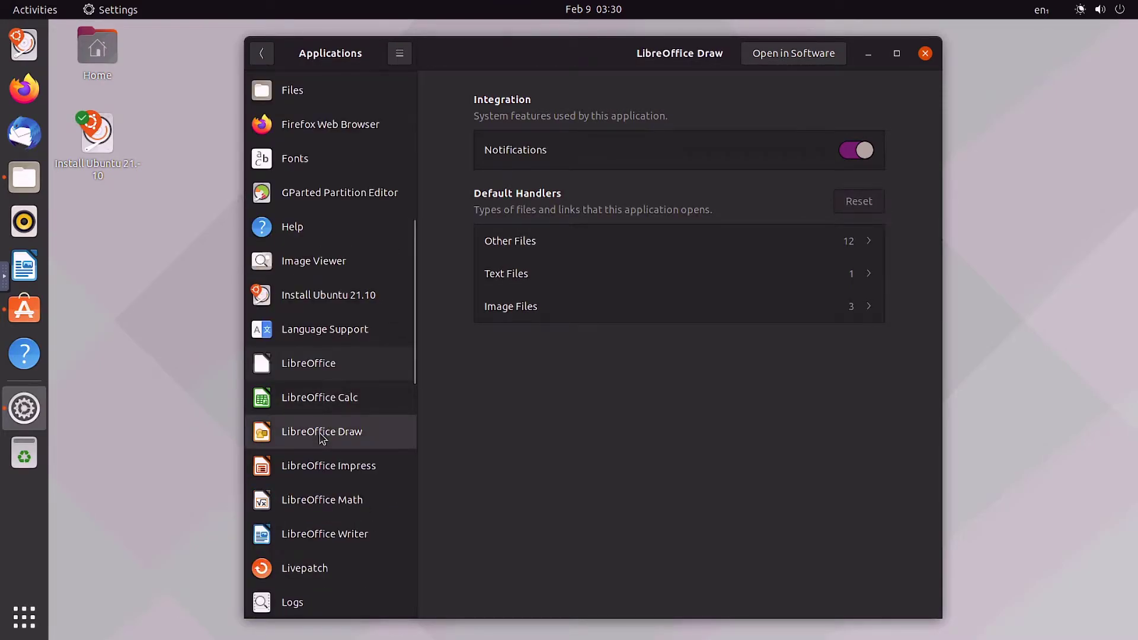
pyautogui.scroll(-12, 319, 436)
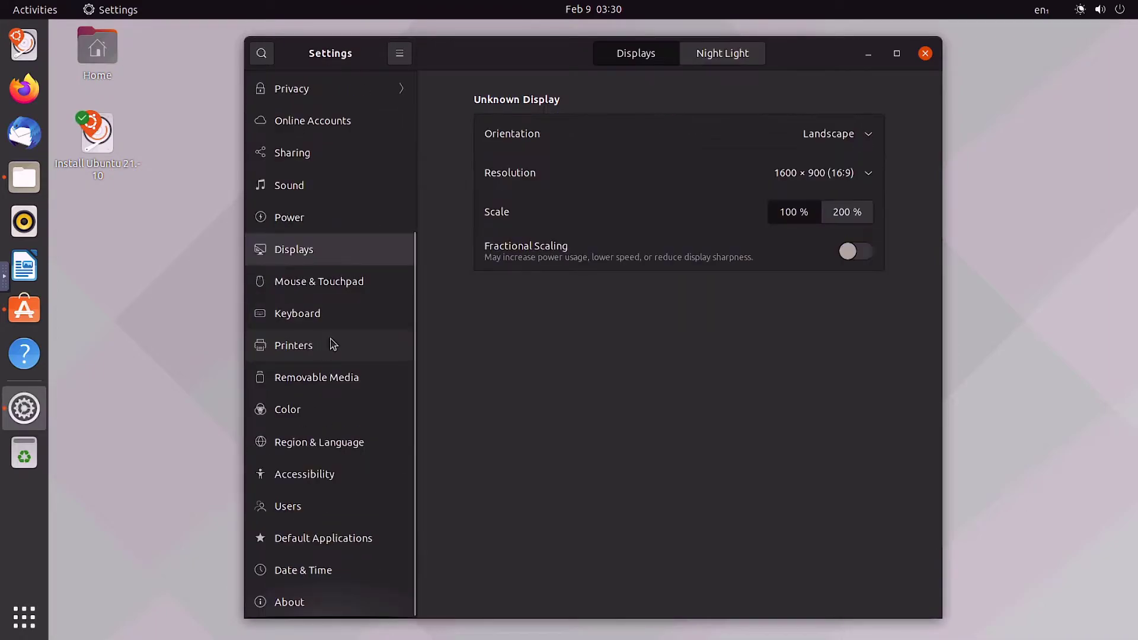
# Step: View the Date & Time and About pages of the Ubuntu system settings and close Settings
pyautogui.click(318, 568)
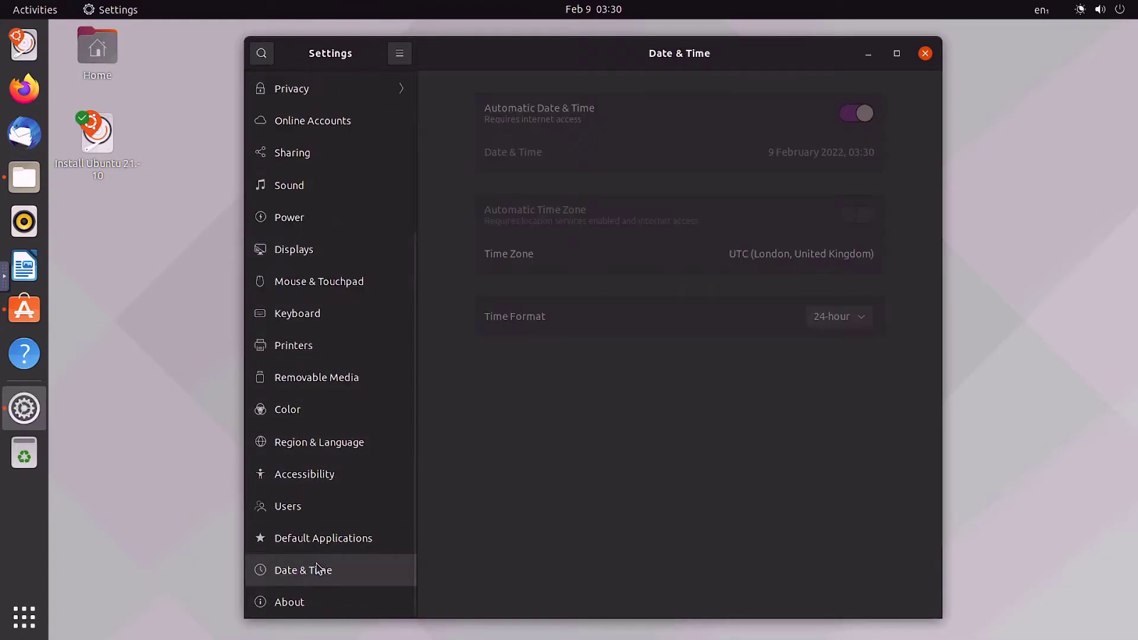
pyautogui.click(311, 604)
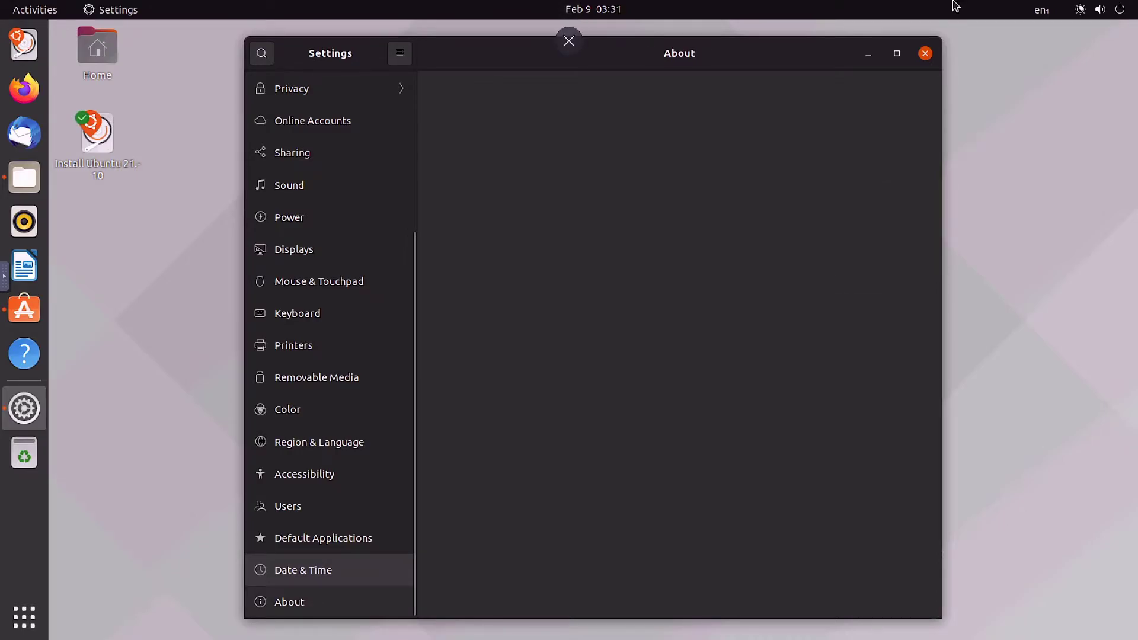
pyautogui.click(924, 53)
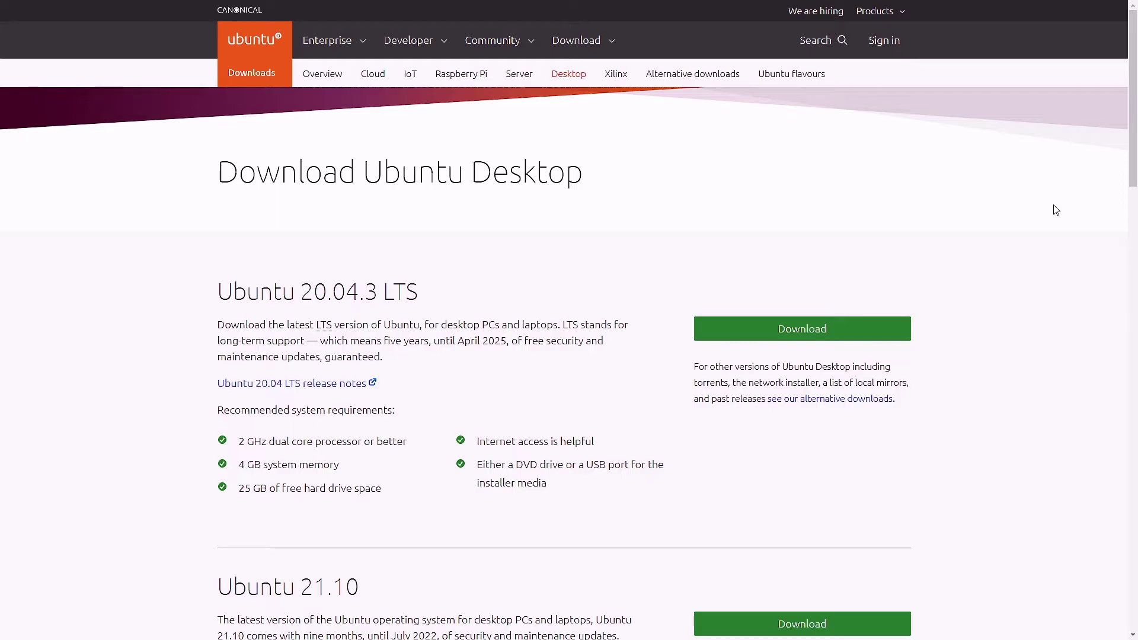
# Step: Read through the Ubuntu Desktop download page and the Zorin OS overview page
pyautogui.scroll(-2, 1056, 210)
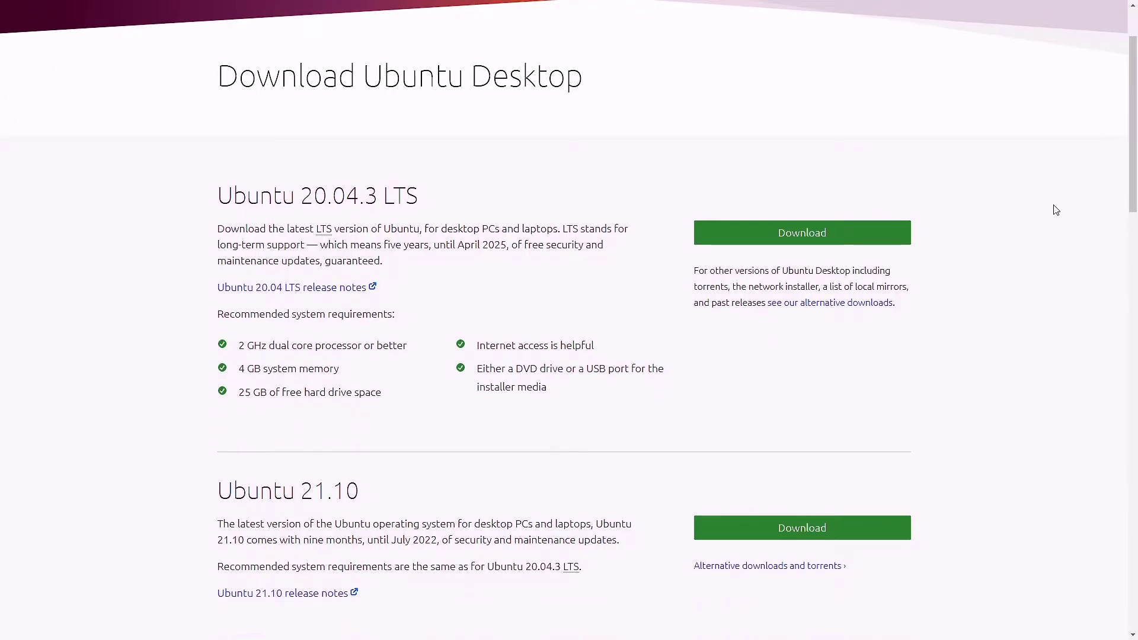
pyautogui.scroll(-2, 1056, 211)
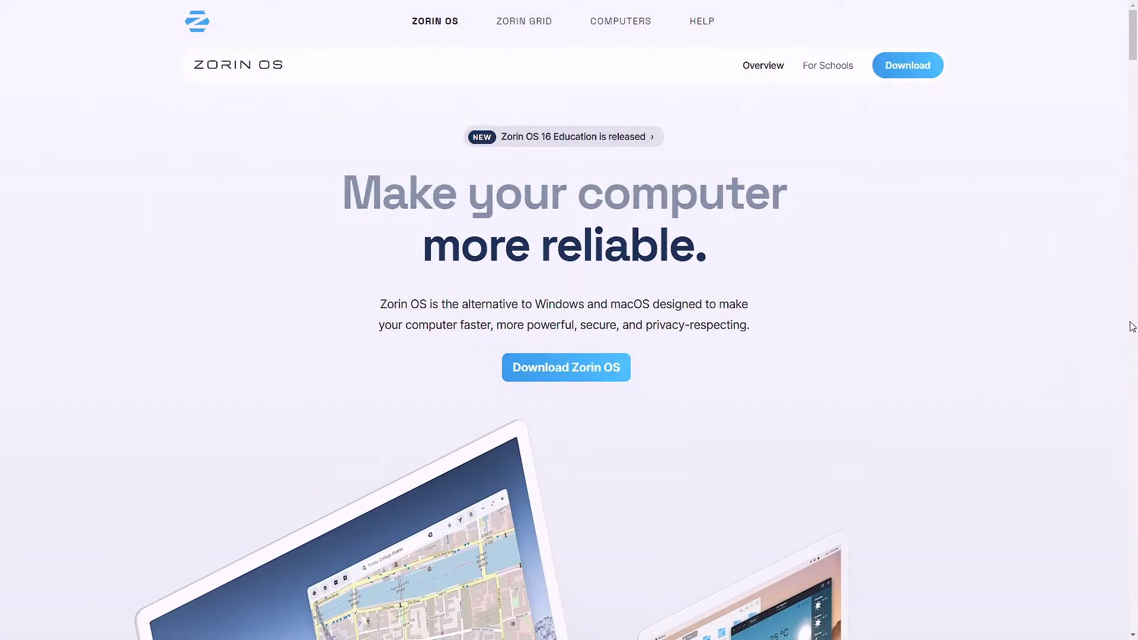
pyautogui.scroll(-15, 1132, 326)
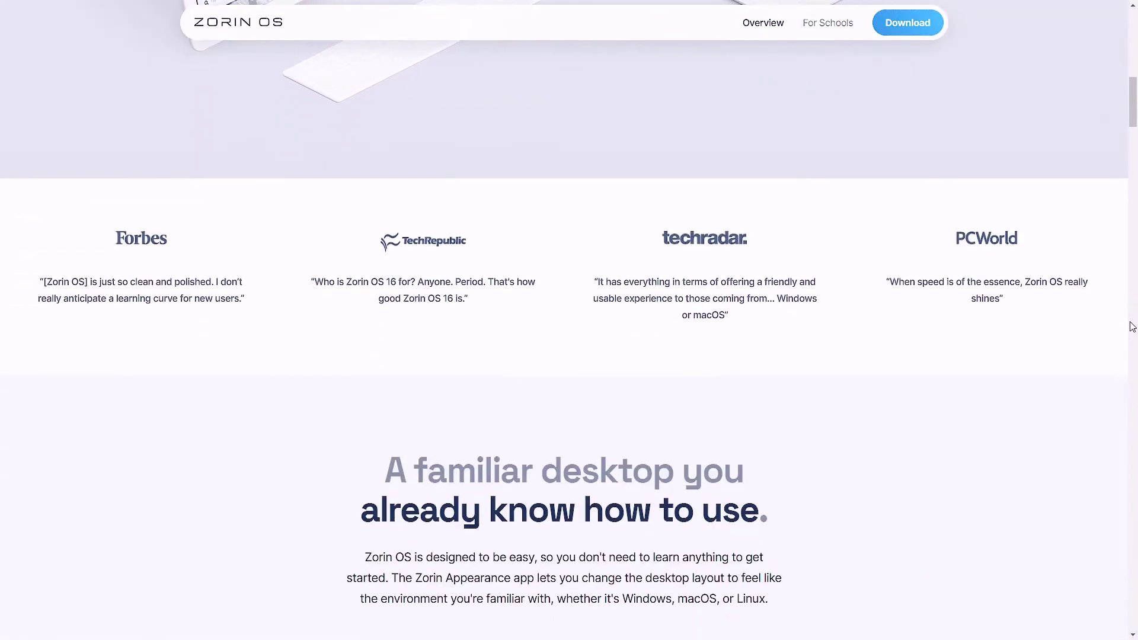
pyautogui.scroll(-15, 1132, 326)
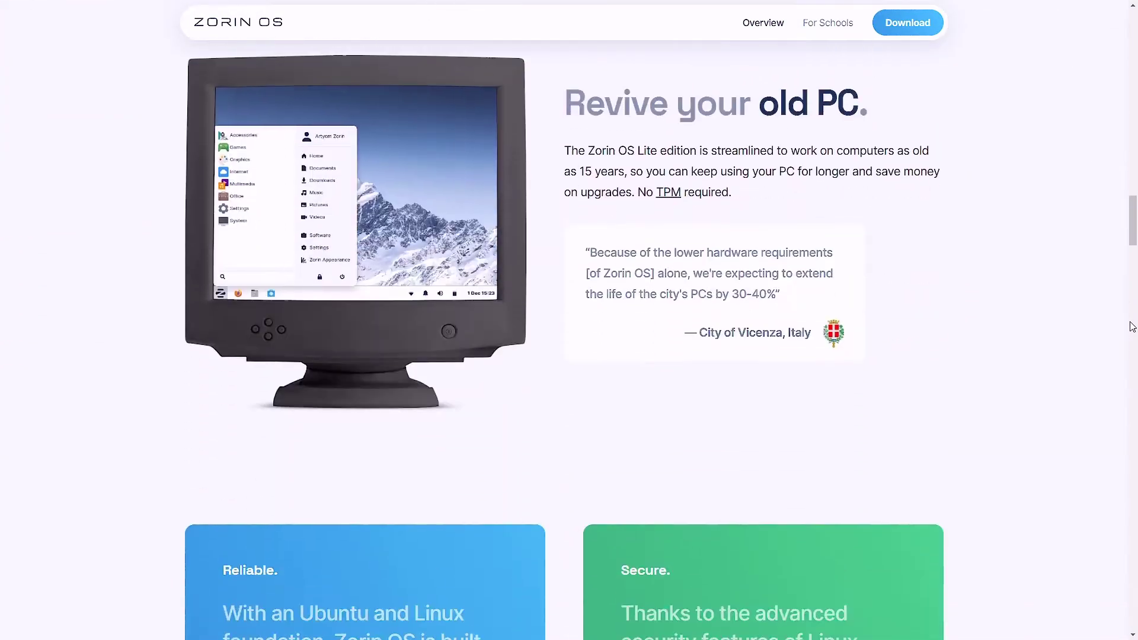
pyautogui.scroll(-6, 1131, 327)
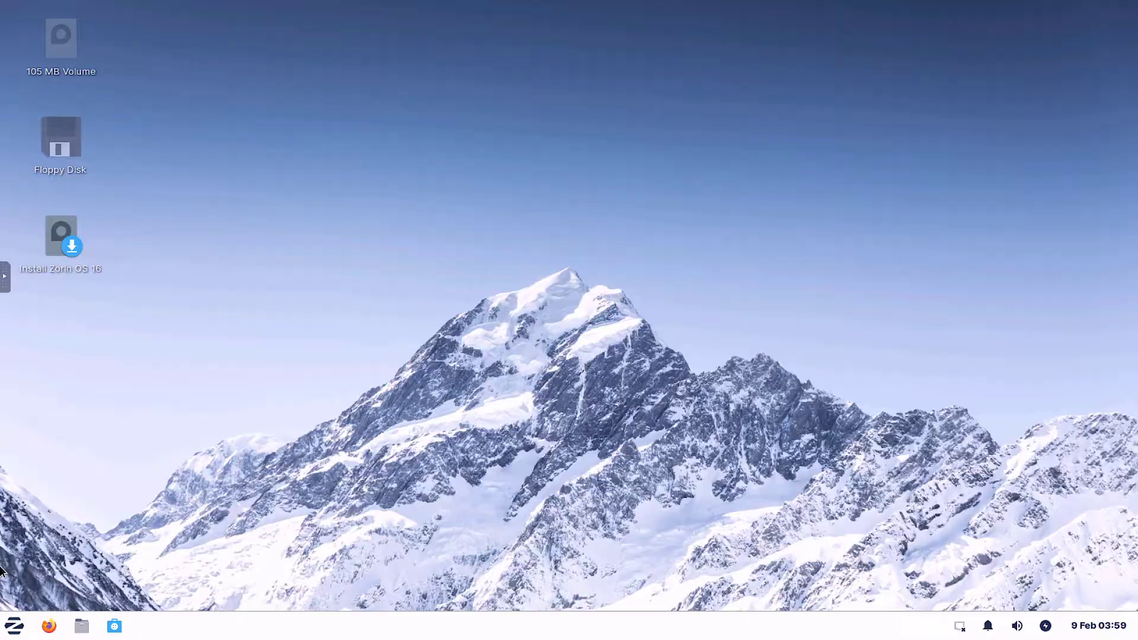
# Step: Browse the Games and Multimedia application categories on the Zorin OS desktop
pyautogui.click(13, 625)
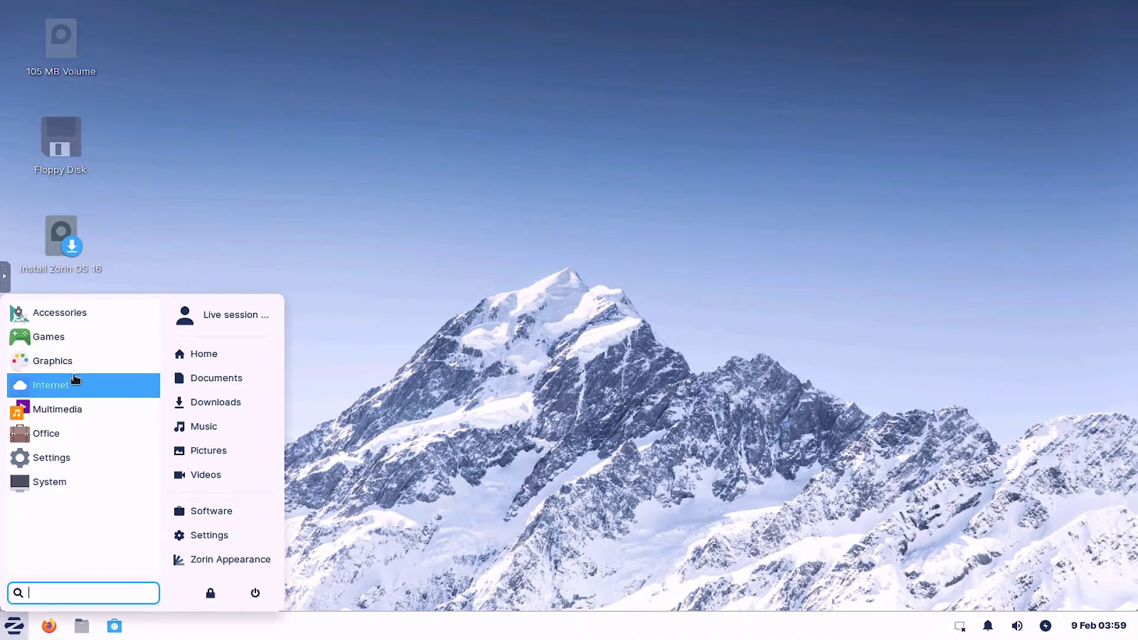
pyautogui.click(68, 341)
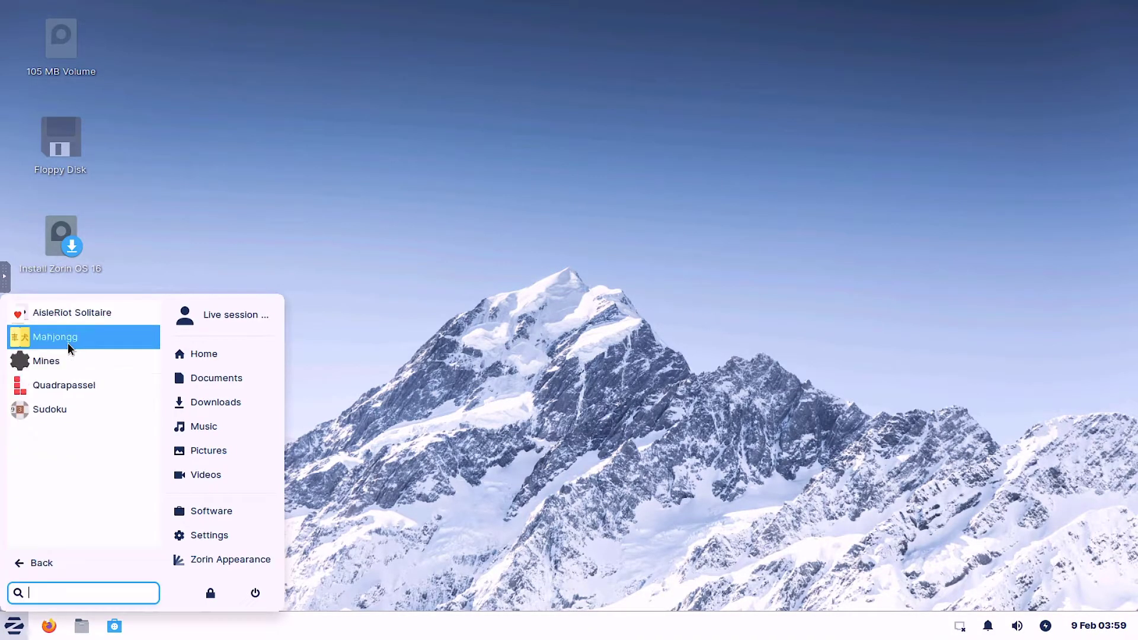
pyautogui.click(31, 571)
pyautogui.click(65, 408)
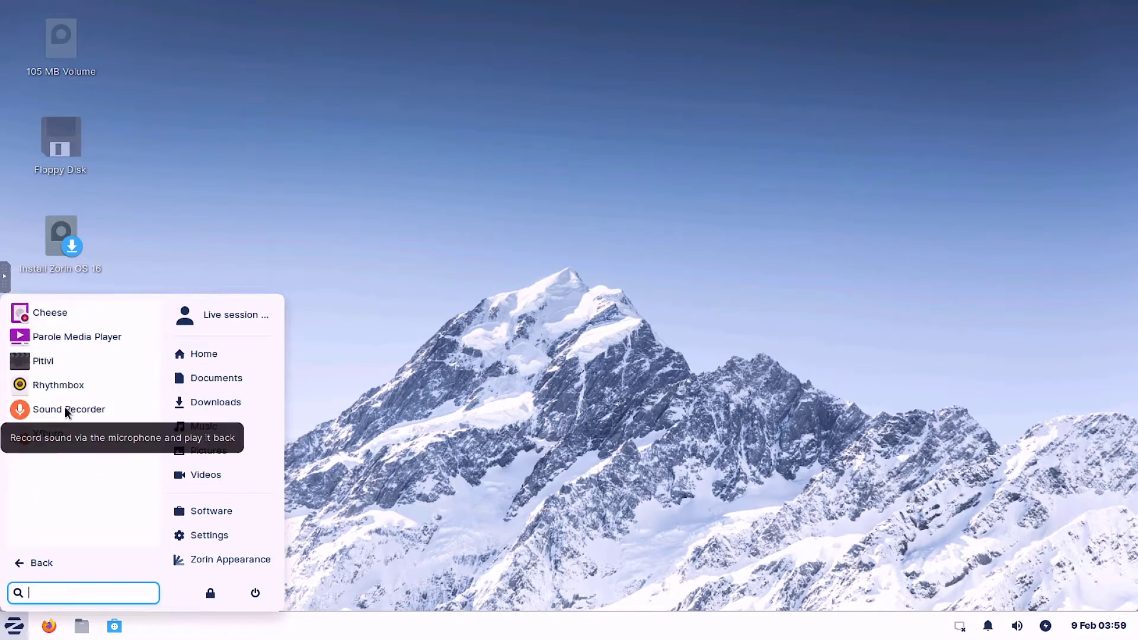
# Step: Look through the list of installed applications in the Zorin OS Software store
pyautogui.click(211, 511)
pyautogui.click(586, 21)
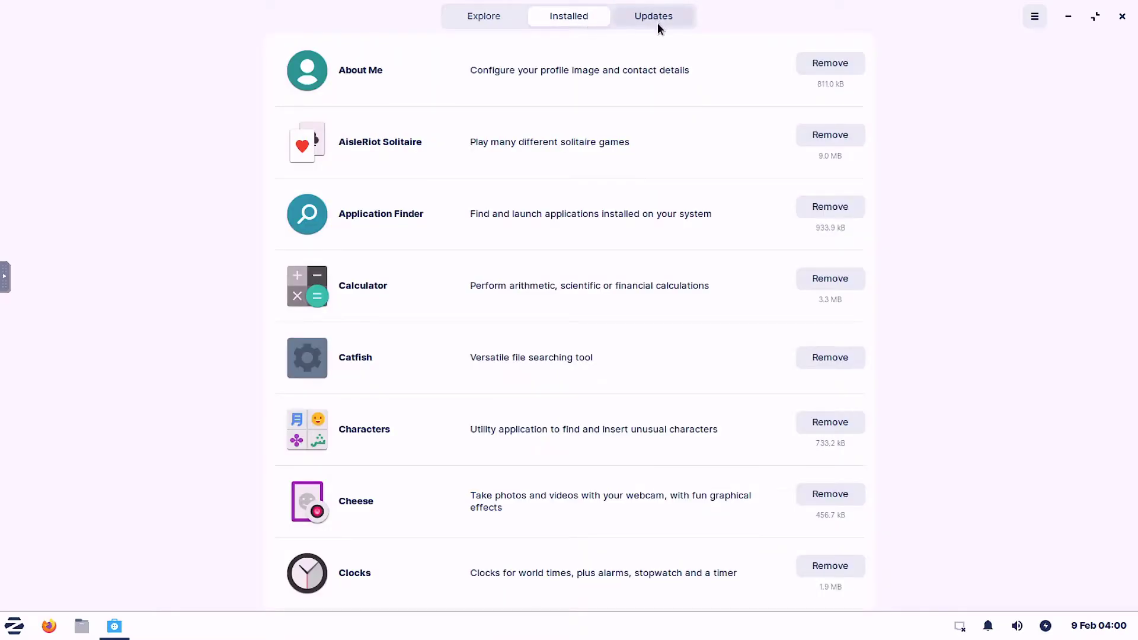
pyautogui.scroll(-10, 648, 65)
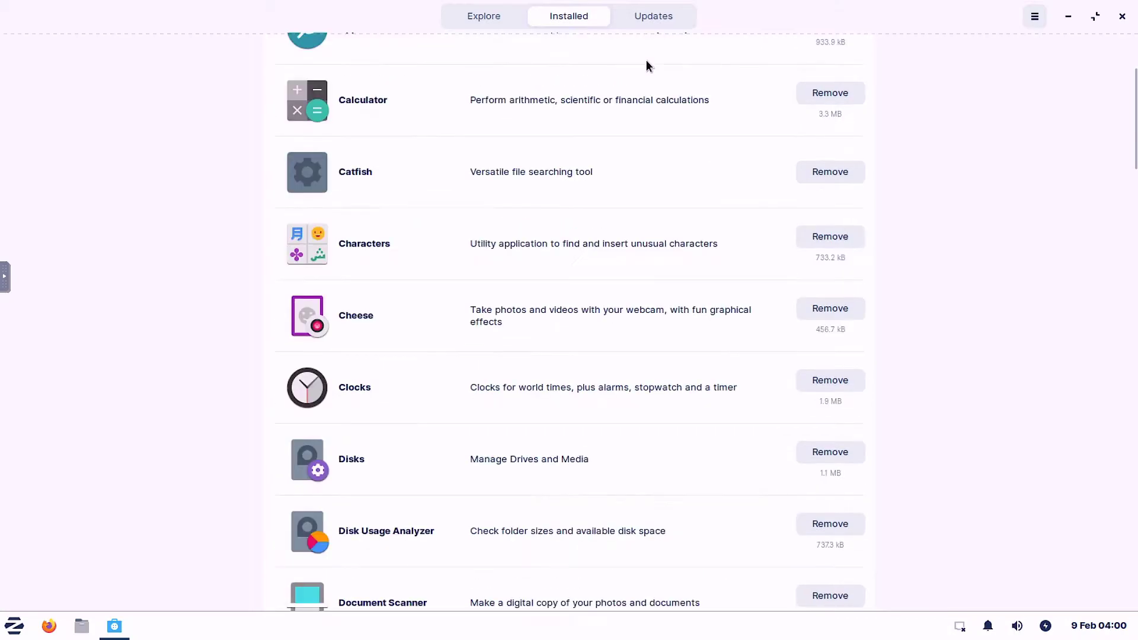
pyautogui.scroll(-3, 647, 65)
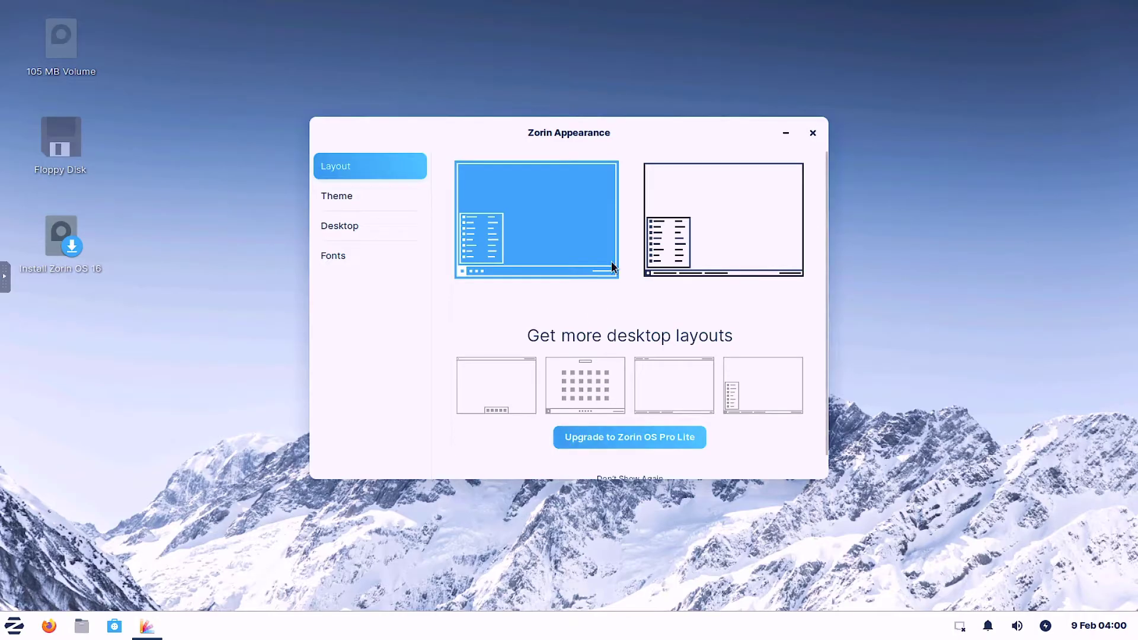
# Step: Choose the second desktop layout in Zorin Appearance and set the theme to a red accent with the dark background
pyautogui.click(685, 243)
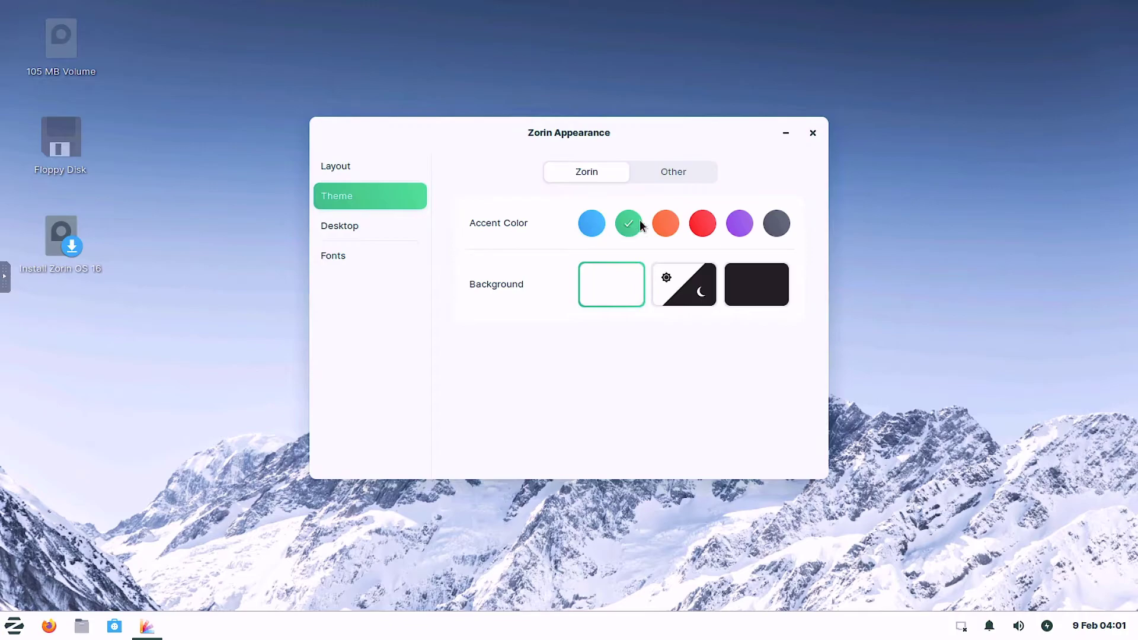
pyautogui.click(701, 225)
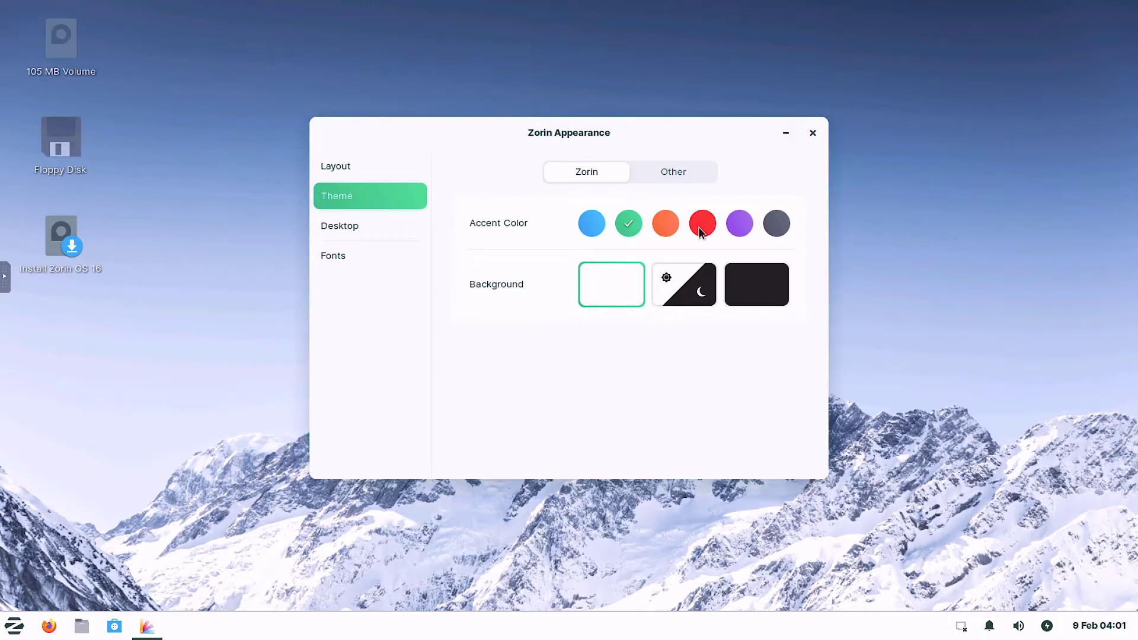
pyautogui.click(745, 290)
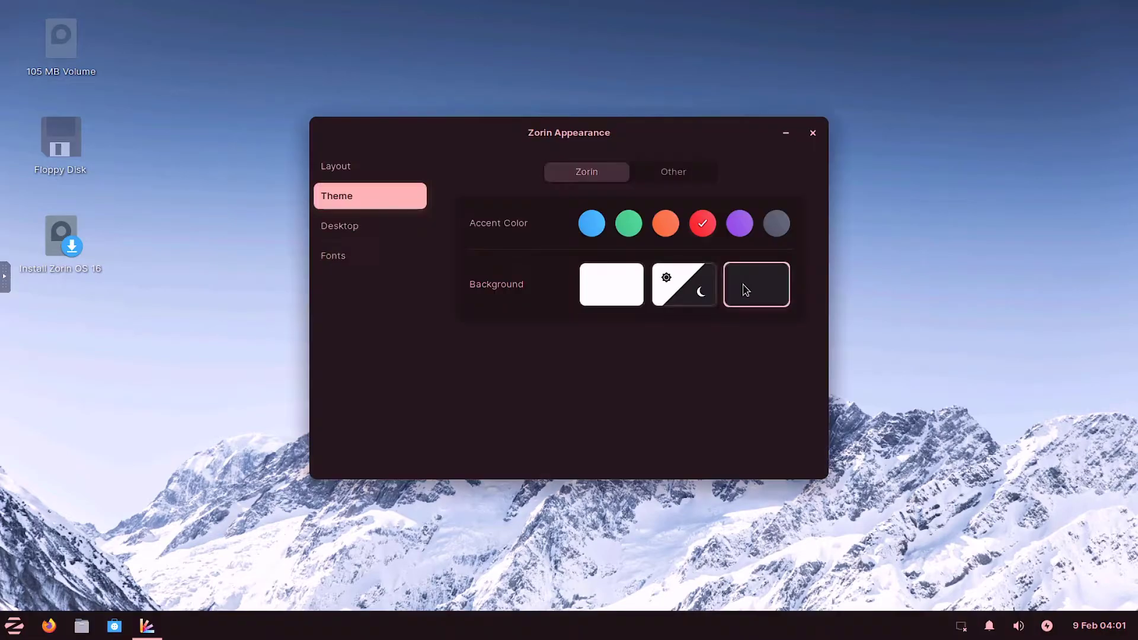
# Step: View the Desktop and Fonts options in Zorin Appearance, close it, and look through the personal and hardware categories in Settings
pyautogui.click(335, 226)
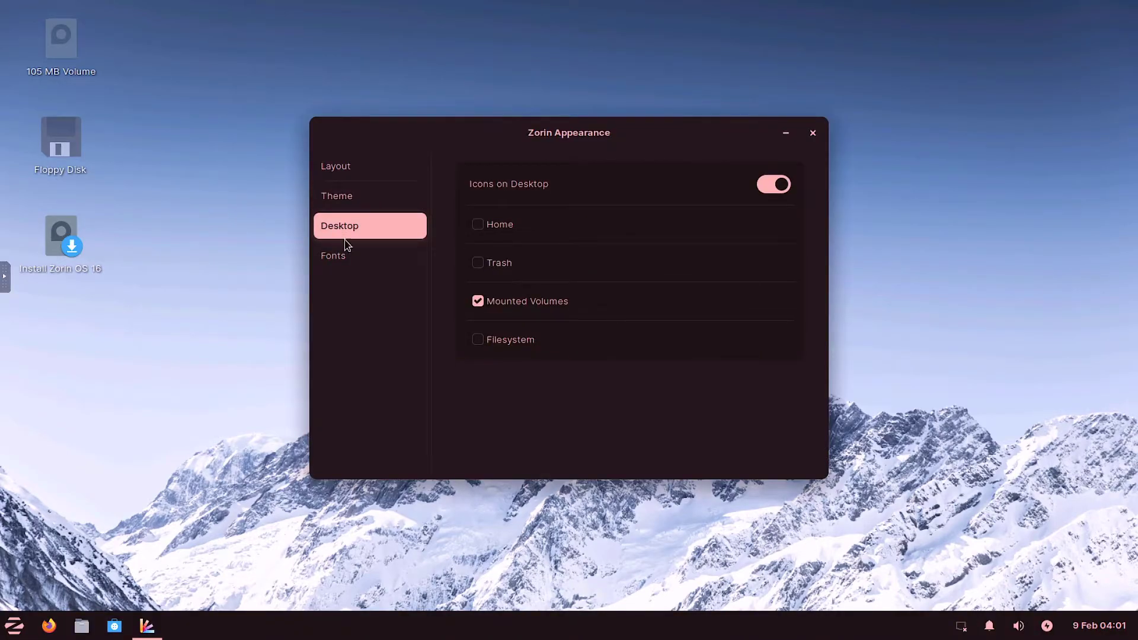
pyautogui.click(346, 245)
pyautogui.click(812, 134)
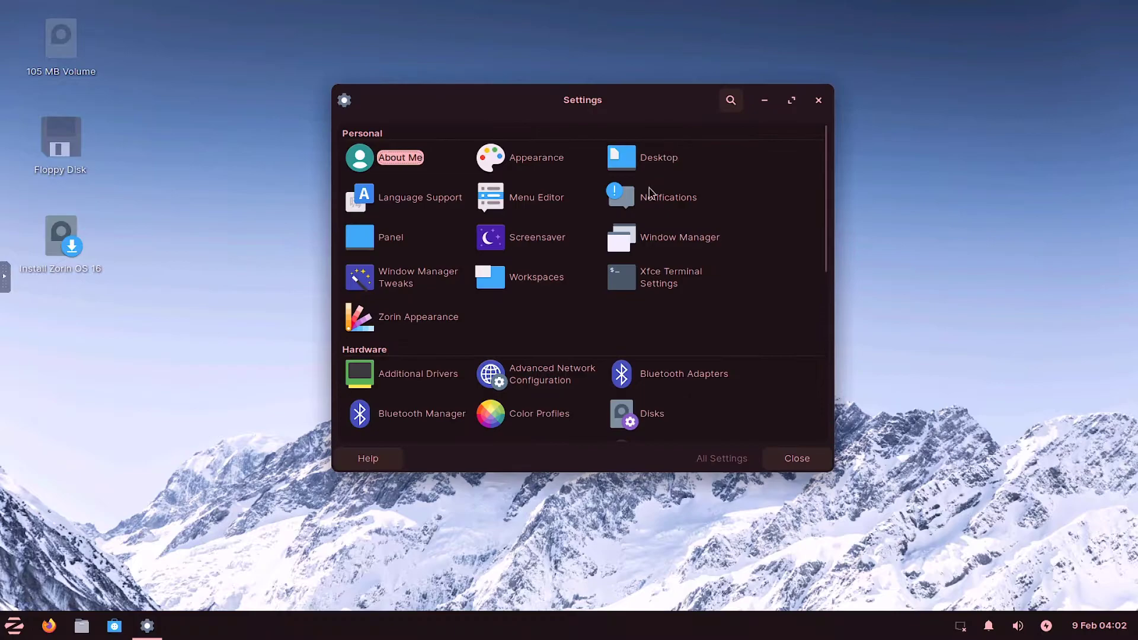
pyautogui.scroll(-3, 607, 242)
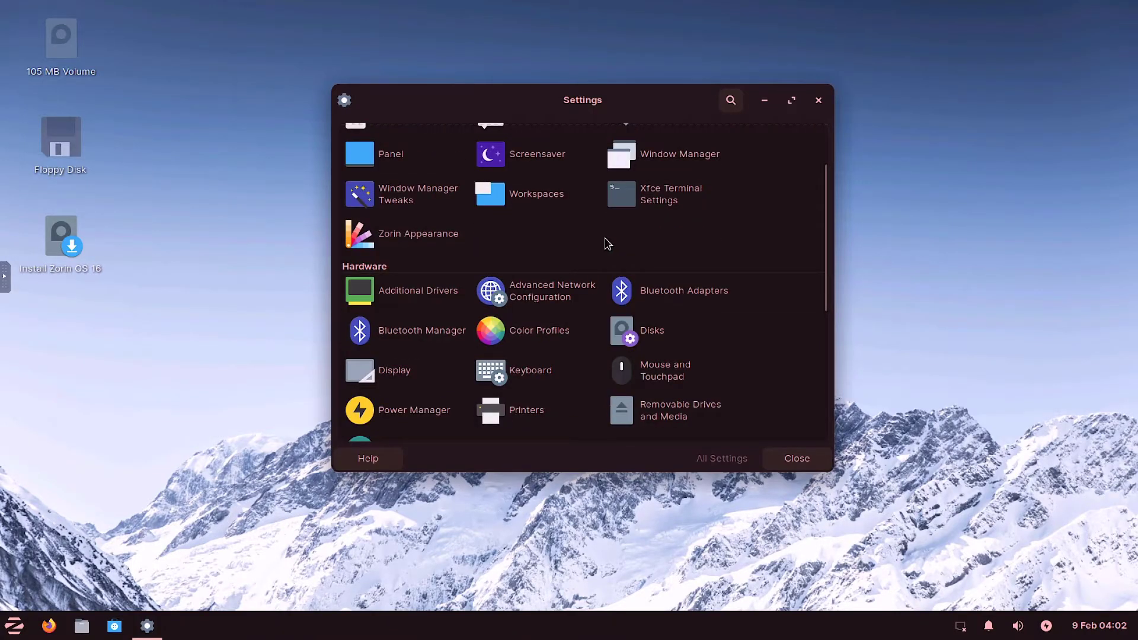
pyautogui.scroll(-3, 607, 243)
# Step: Examine the Zorin OS 16 editions on the download page and the features on the elementary OS home page
pyautogui.scroll(-6, 607, 243)
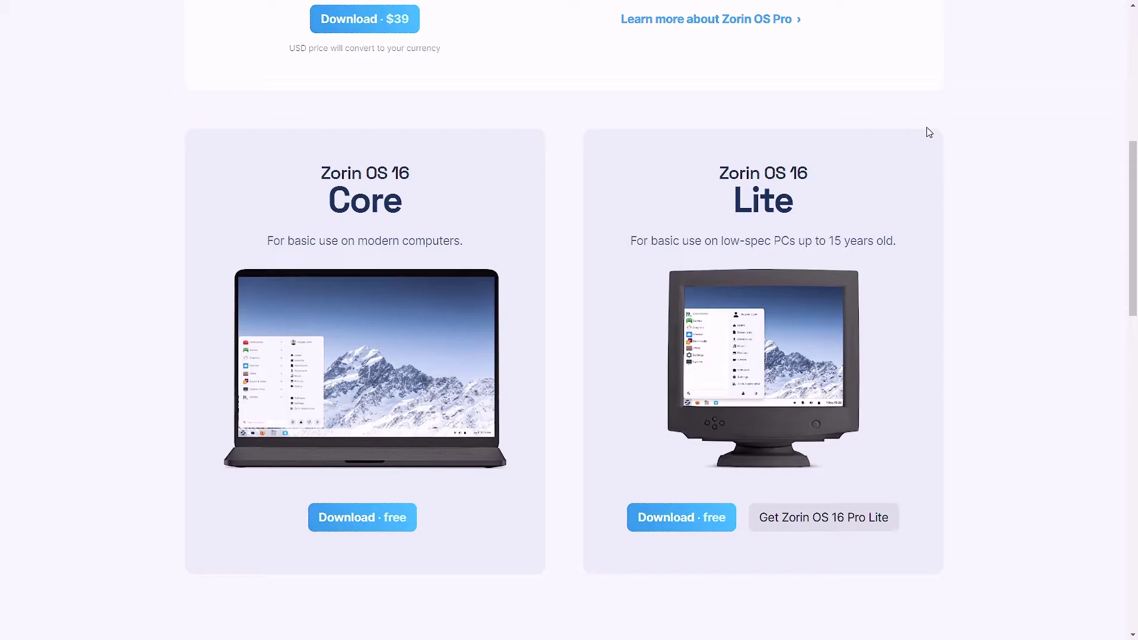
pyautogui.scroll(8, 929, 132)
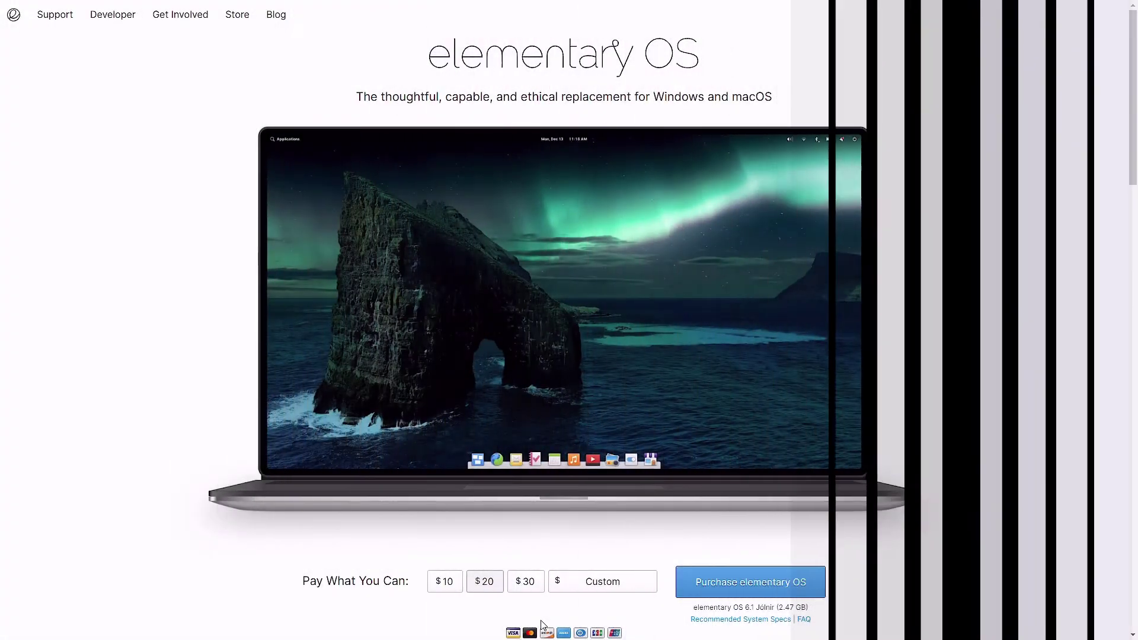
pyautogui.scroll(-8, 540, 620)
pyautogui.scroll(-13, 540, 623)
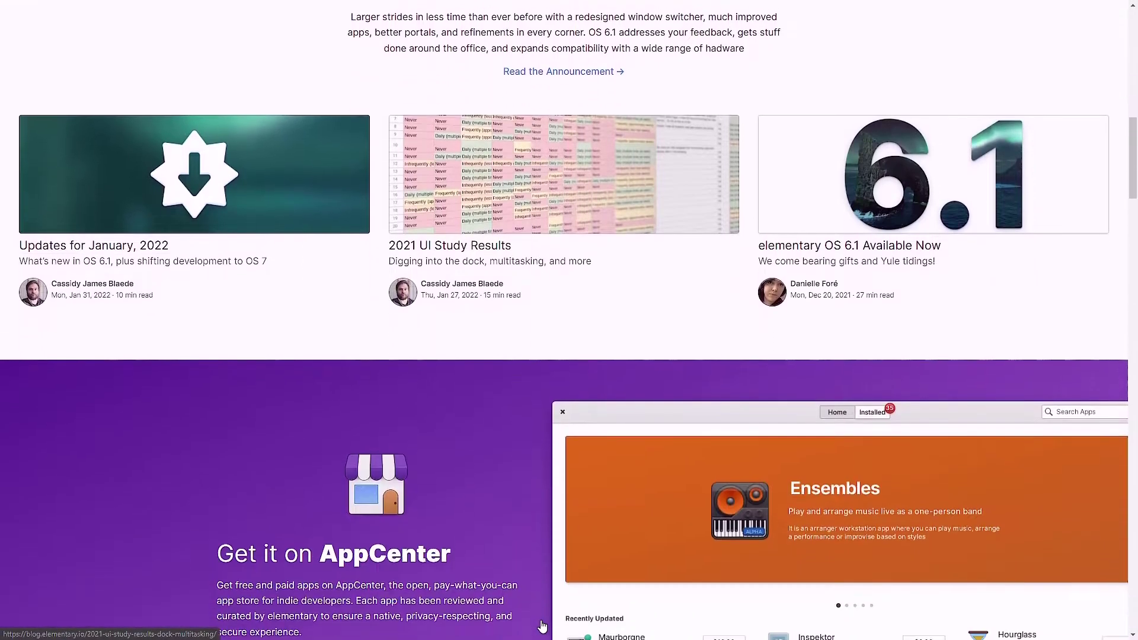
pyautogui.scroll(-13, 541, 626)
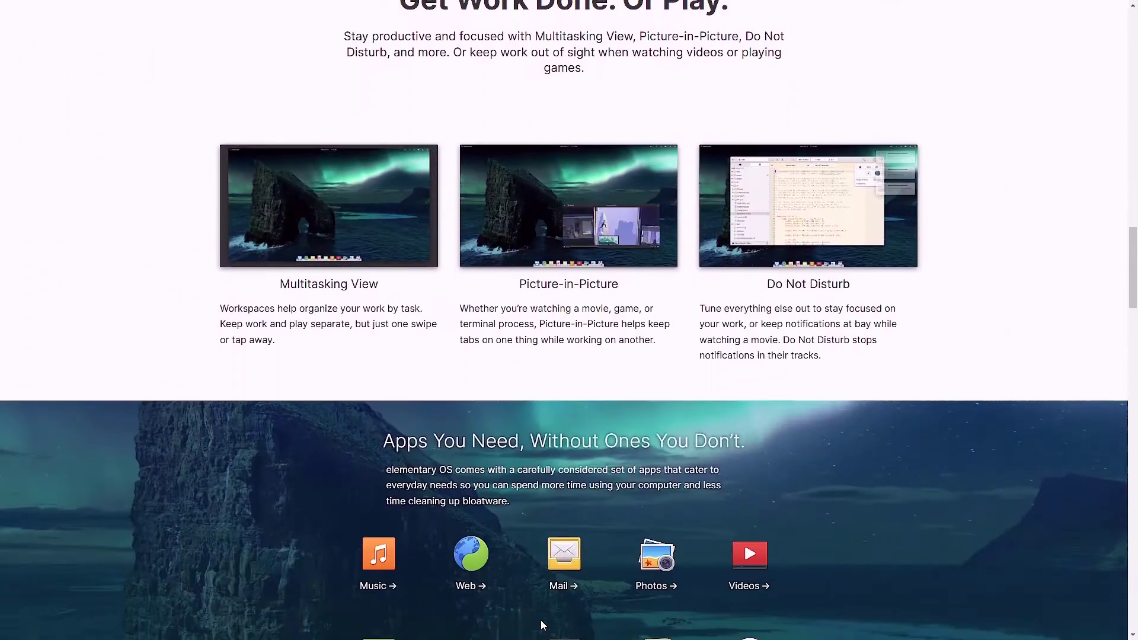
pyautogui.scroll(-16, 543, 625)
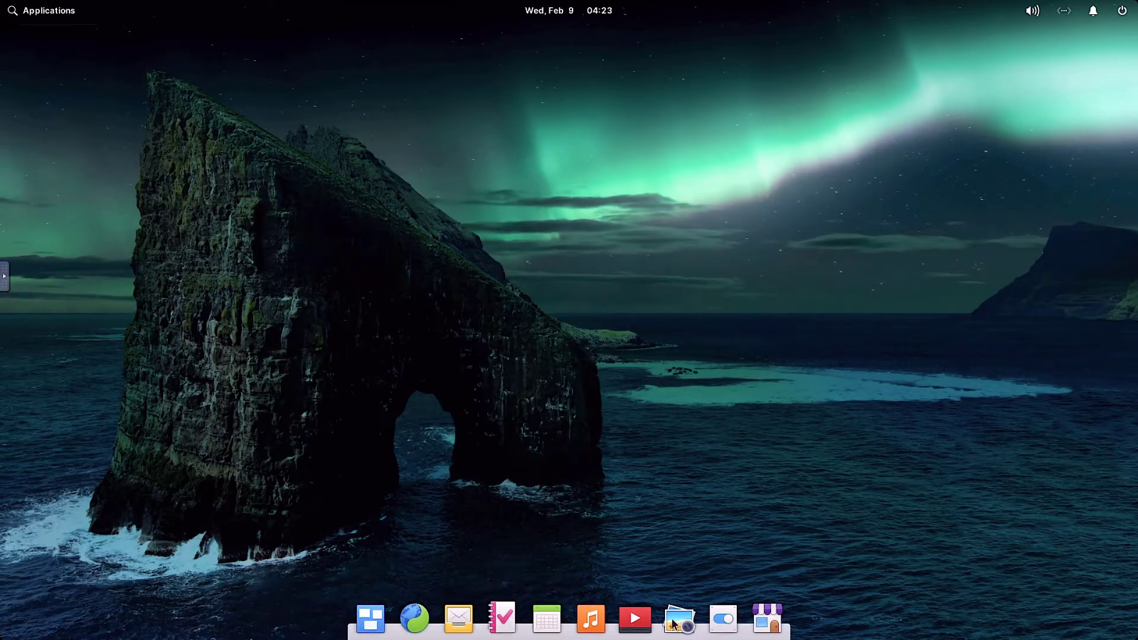
# Step: Browse the categories and installed apps in elementary OS AppCenter, and view the second page of the applications menu
pyautogui.click(767, 618)
pyautogui.scroll(-2, 620, 401)
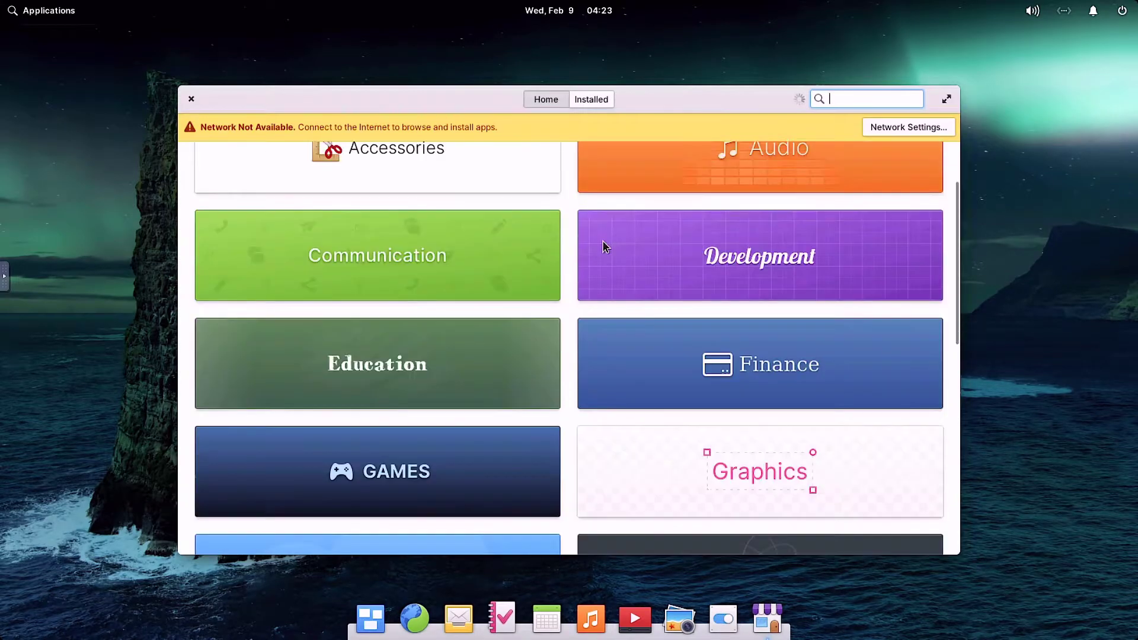
pyautogui.scroll(-3, 589, 320)
pyautogui.scroll(-5, 589, 316)
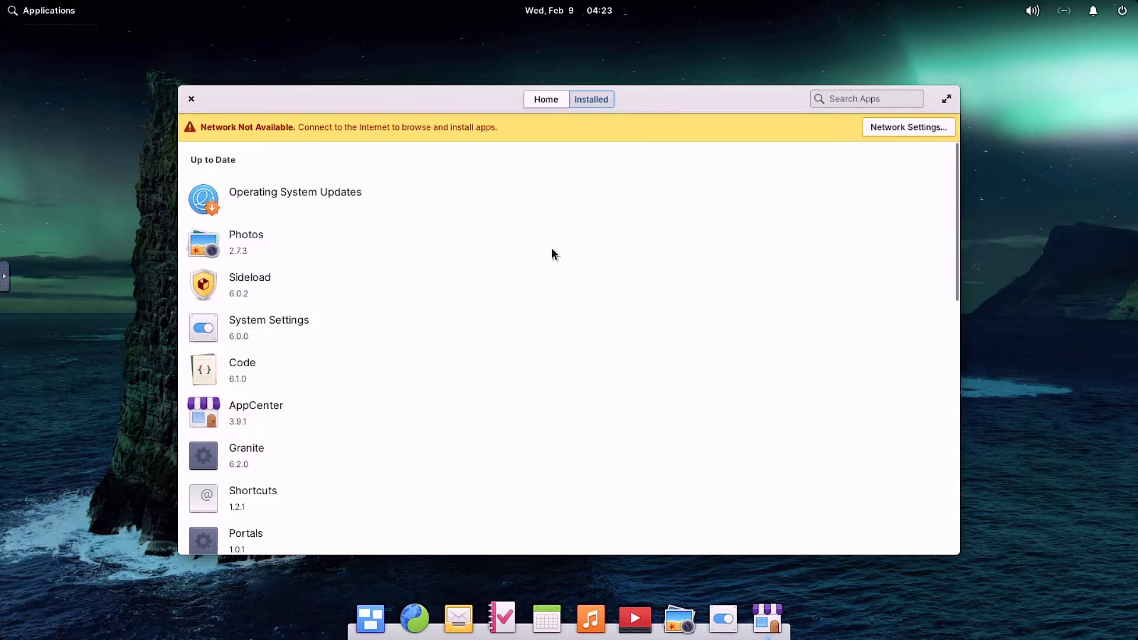
pyautogui.scroll(-10, 551, 249)
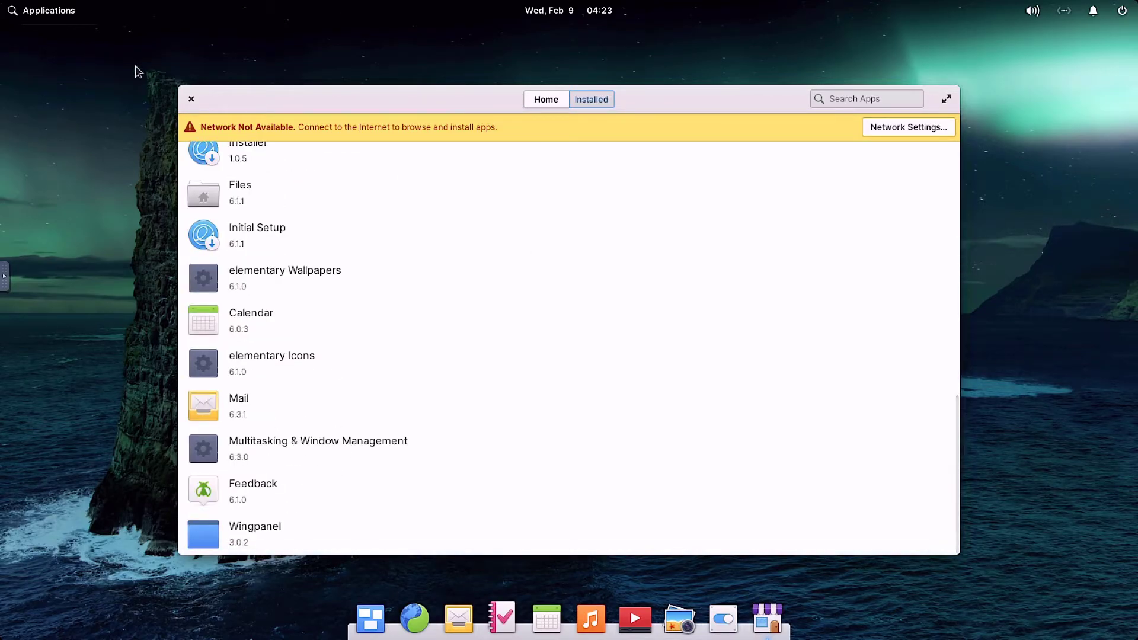
pyautogui.click(191, 98)
pyautogui.click(32, 18)
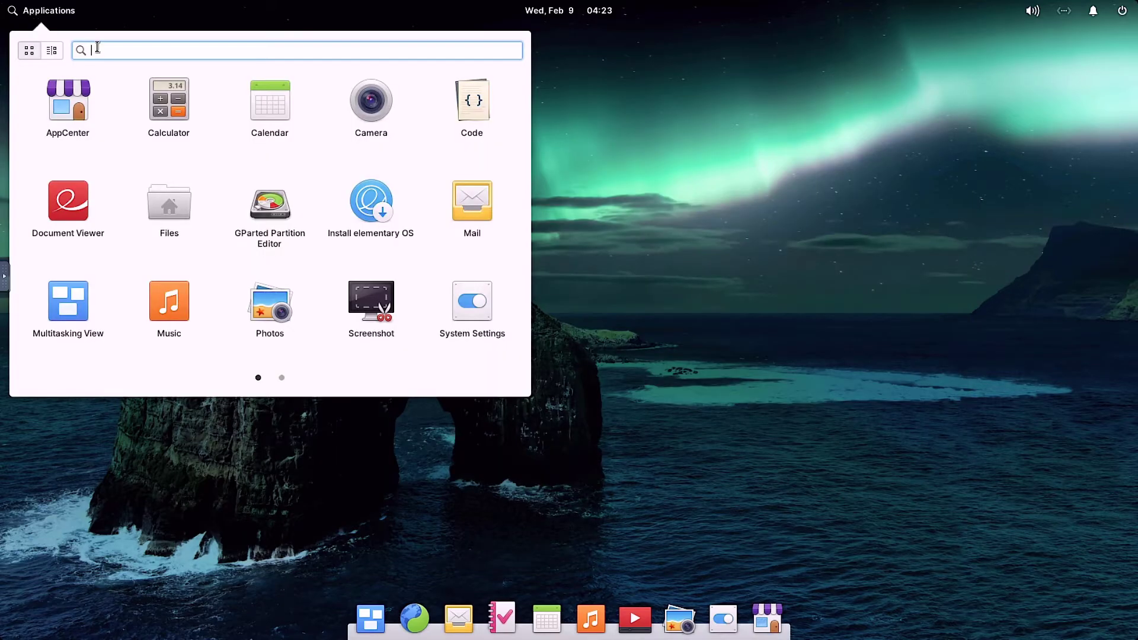
pyautogui.click(281, 378)
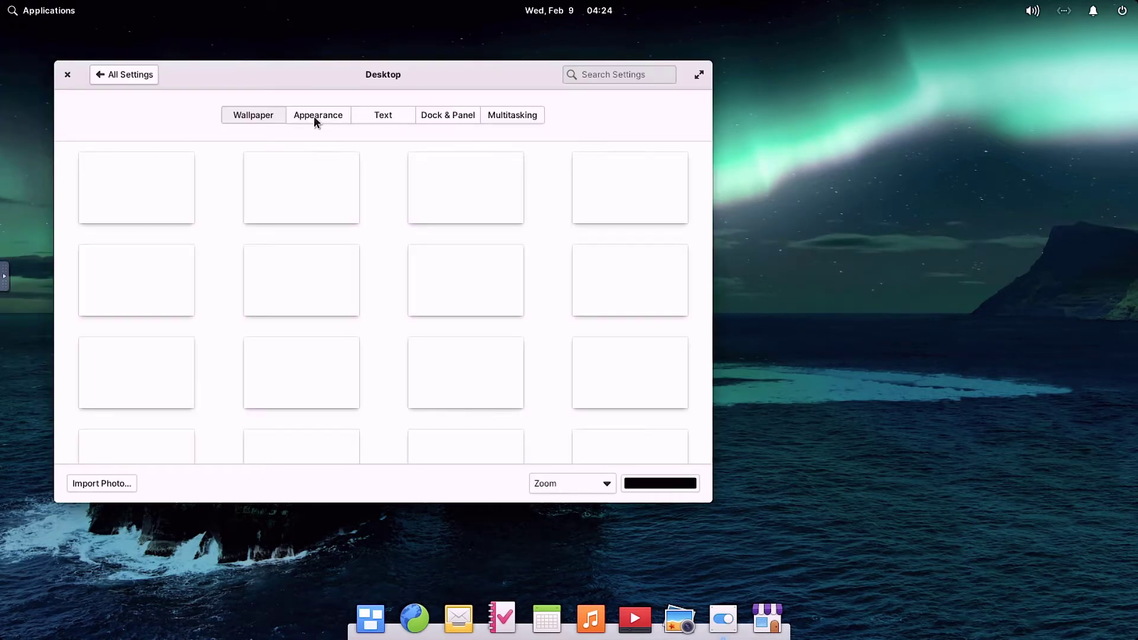
# Step: Set the elementary OS desktop appearance to the Dark style with a purple accent color
pyautogui.click(314, 116)
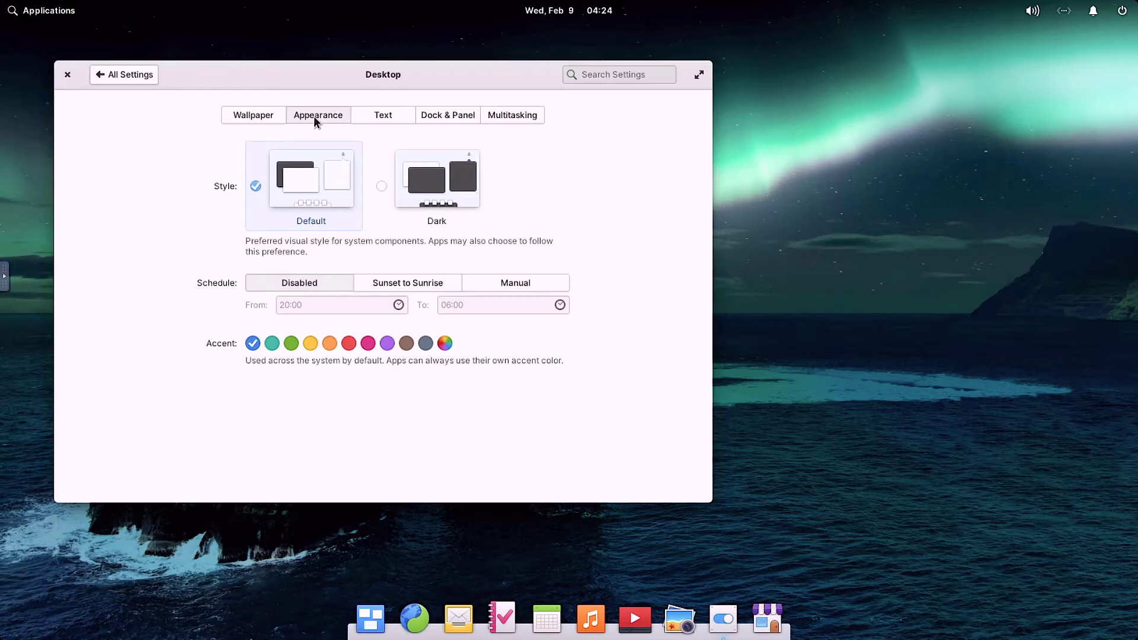
pyautogui.click(414, 180)
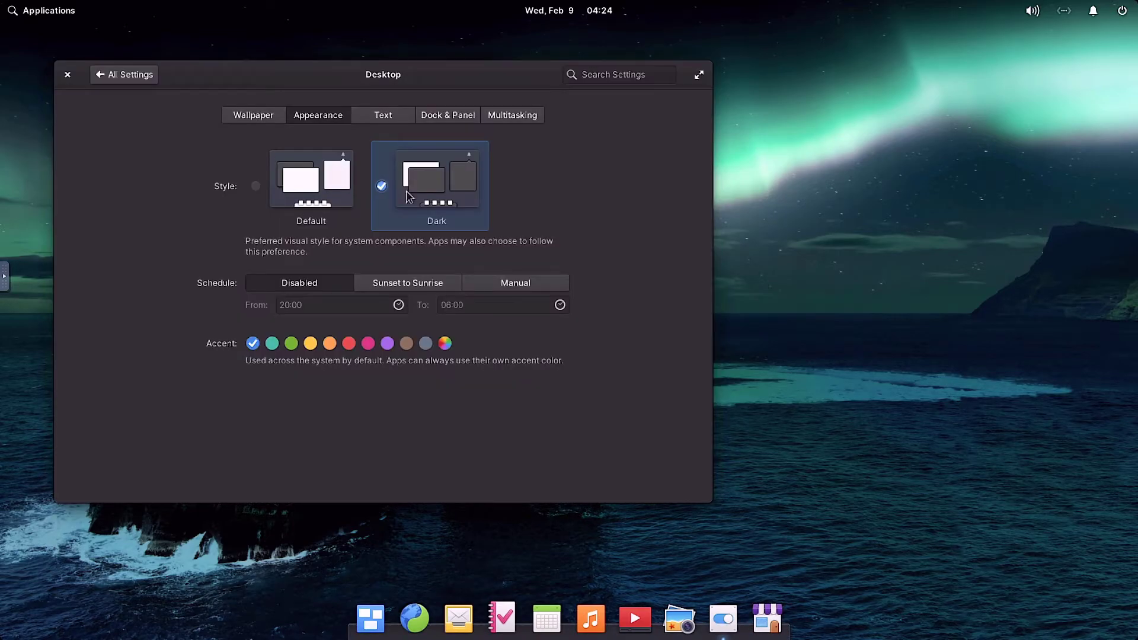
pyautogui.click(349, 345)
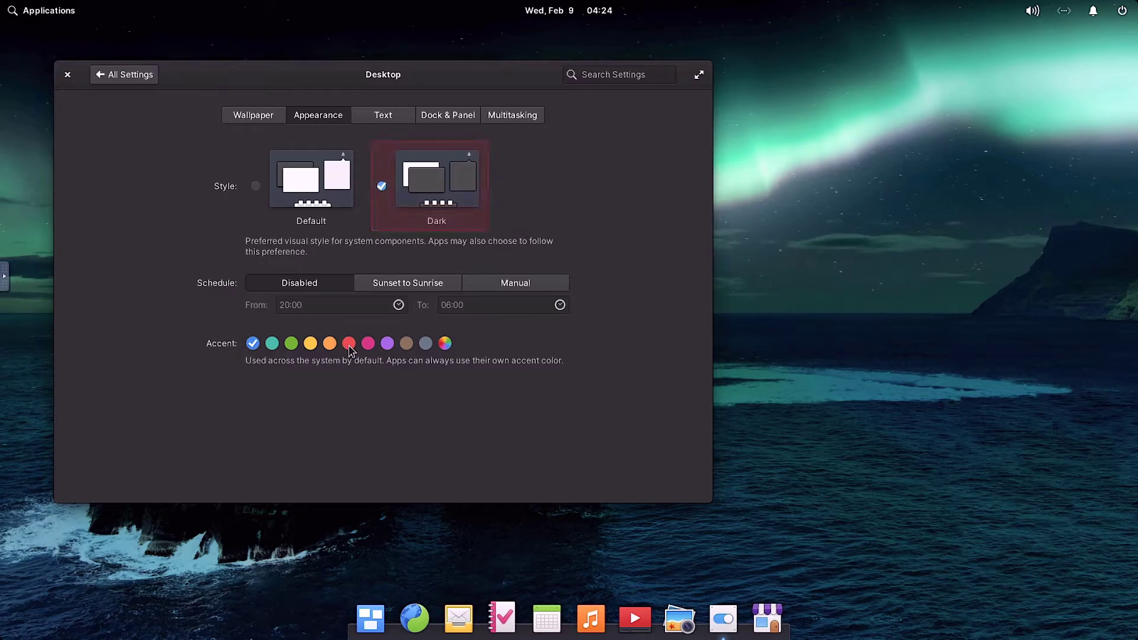
pyautogui.click(386, 344)
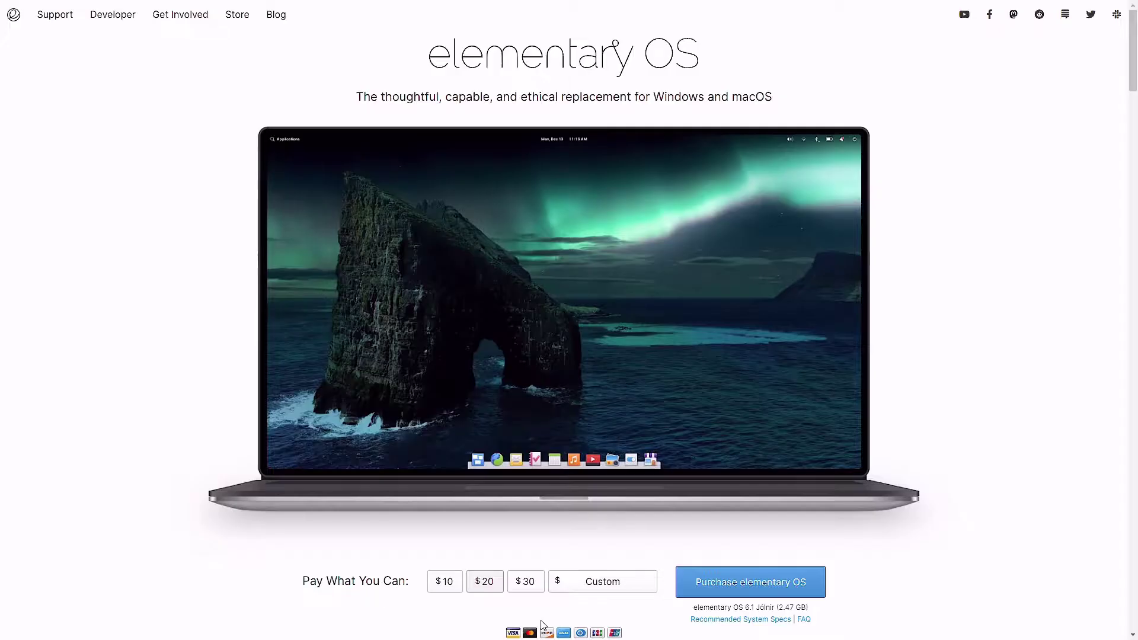
# Step: View the purchase options and the What's New section for elementary OS 6.1 Jólnir on the elementary OS website
pyautogui.scroll(-6, 541, 619)
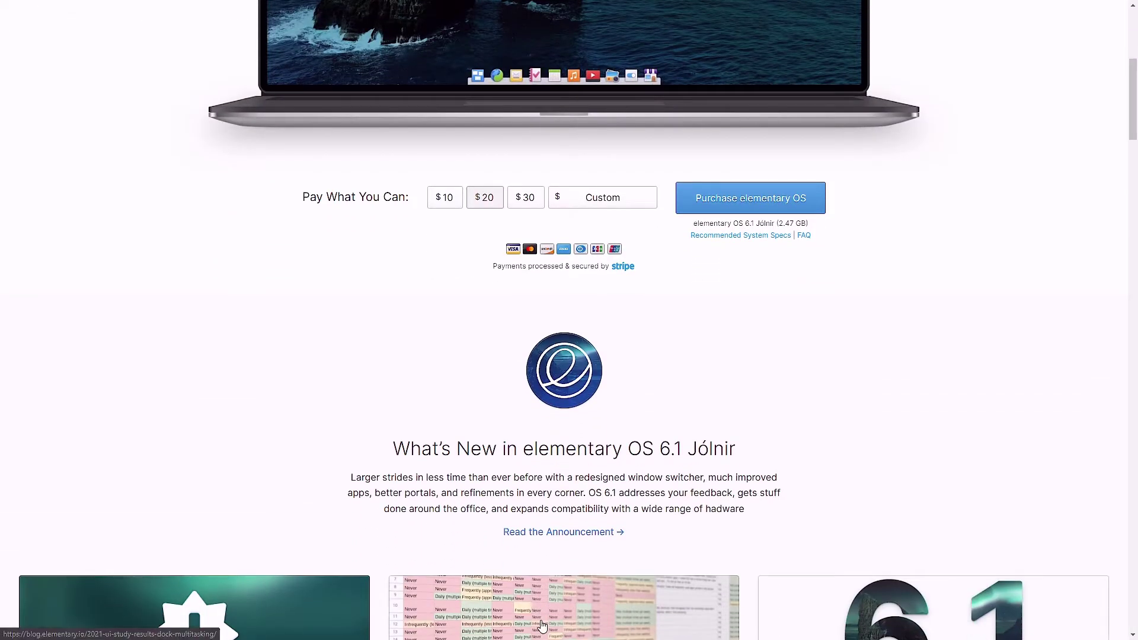
# Step: Enter a custom payment of $0 for elementary OS 6.1 Jólnir and download it
pyautogui.click(599, 207)
pyautogui.write('0')
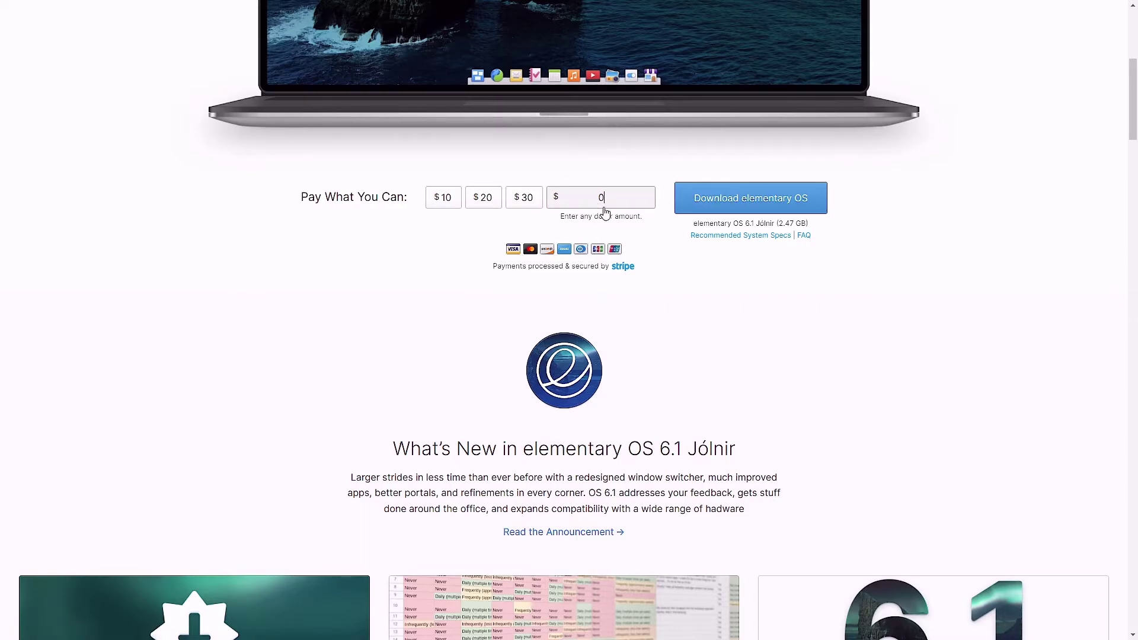
pyautogui.click(703, 204)
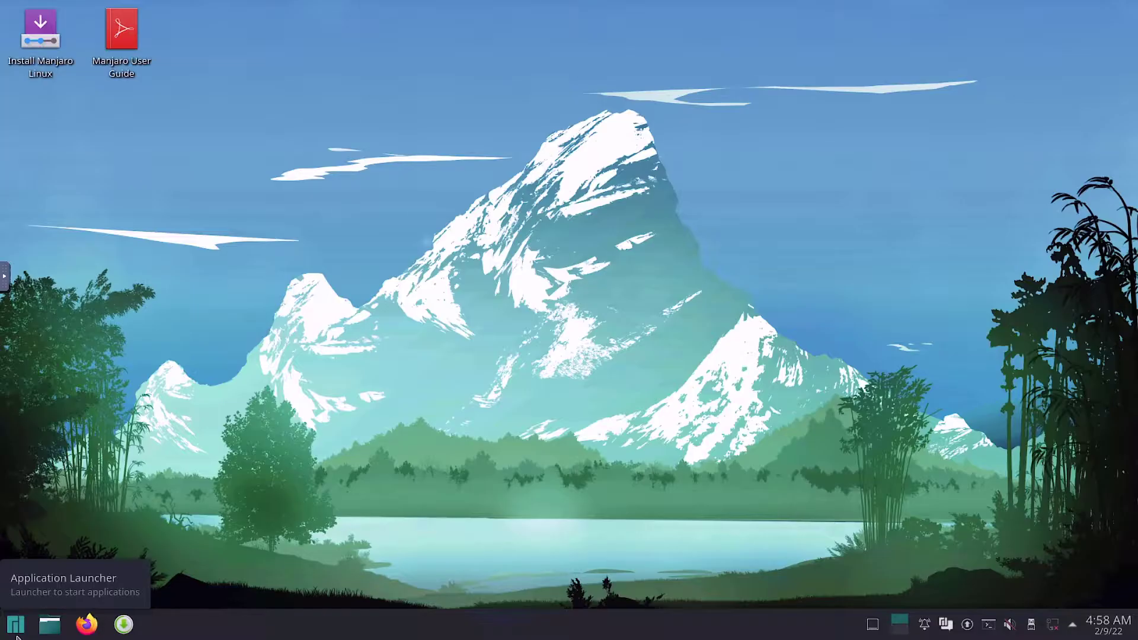
# Step: Open the Manjaro application launcher and browse its application categories, including Multimedia and the ones below it
pyautogui.click(16, 624)
pyautogui.moveTo(49, 307)
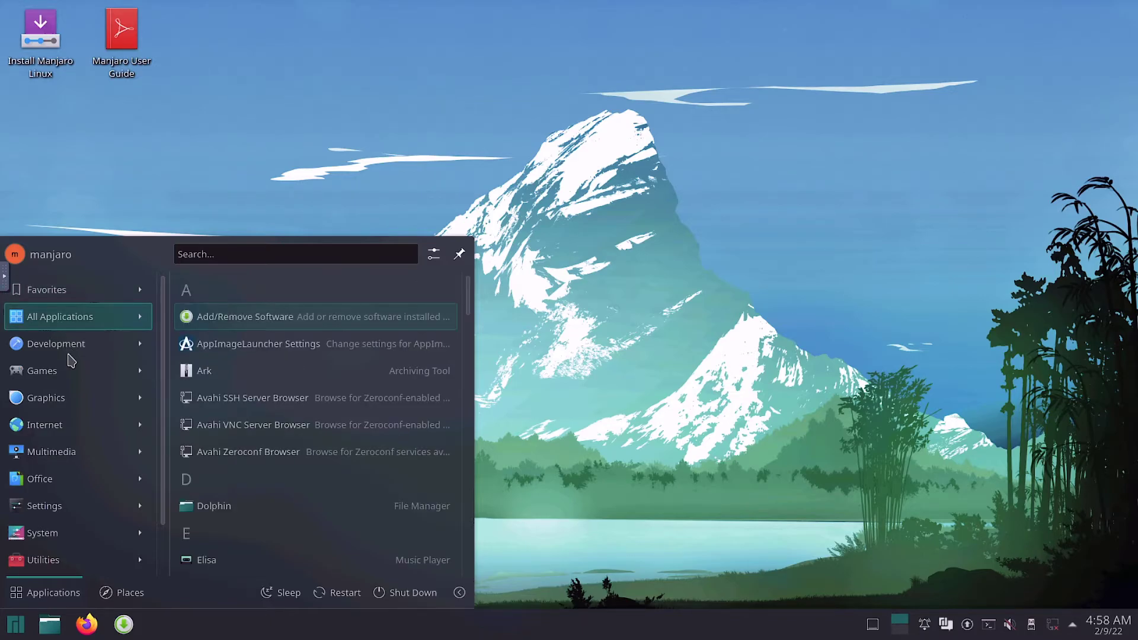
pyautogui.scroll(-2, 70, 356)
pyautogui.moveTo(70, 408)
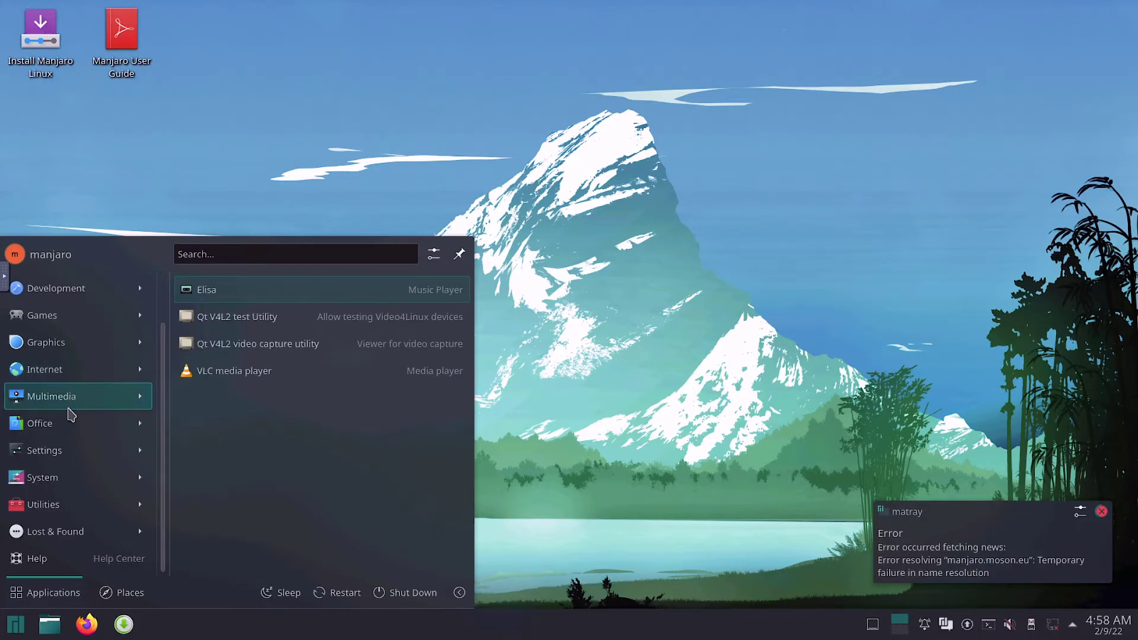
pyautogui.moveTo(80, 507)
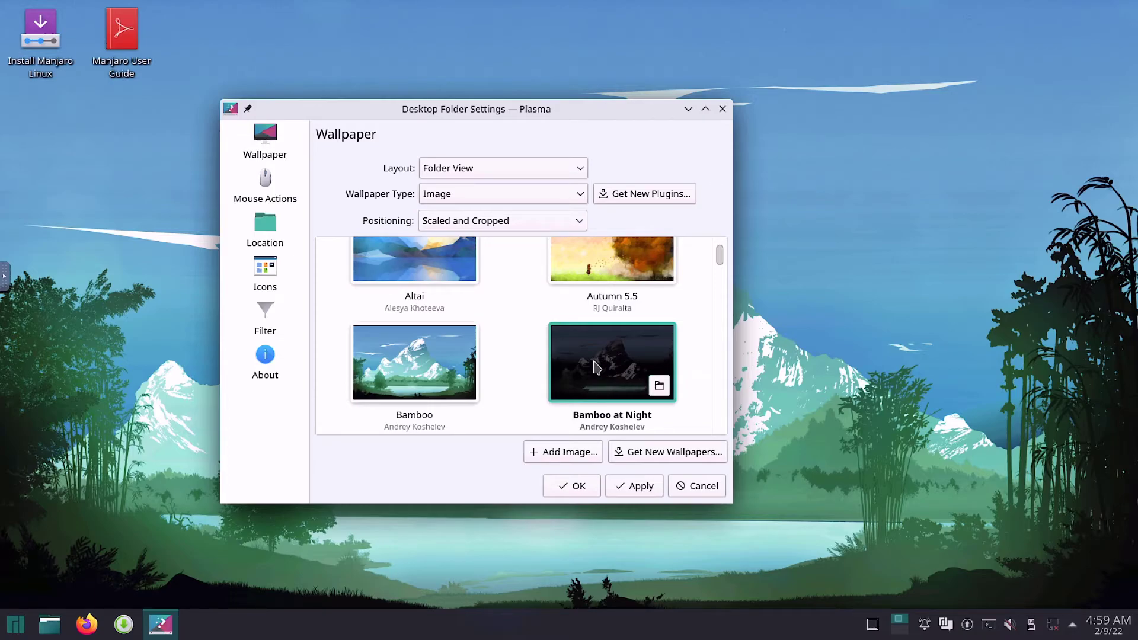
# Step: Look through the Mouse Actions, Location, Icons, Filter and About pages of the Manjaro desktop folder settings
pyautogui.click(264, 189)
pyautogui.click(248, 232)
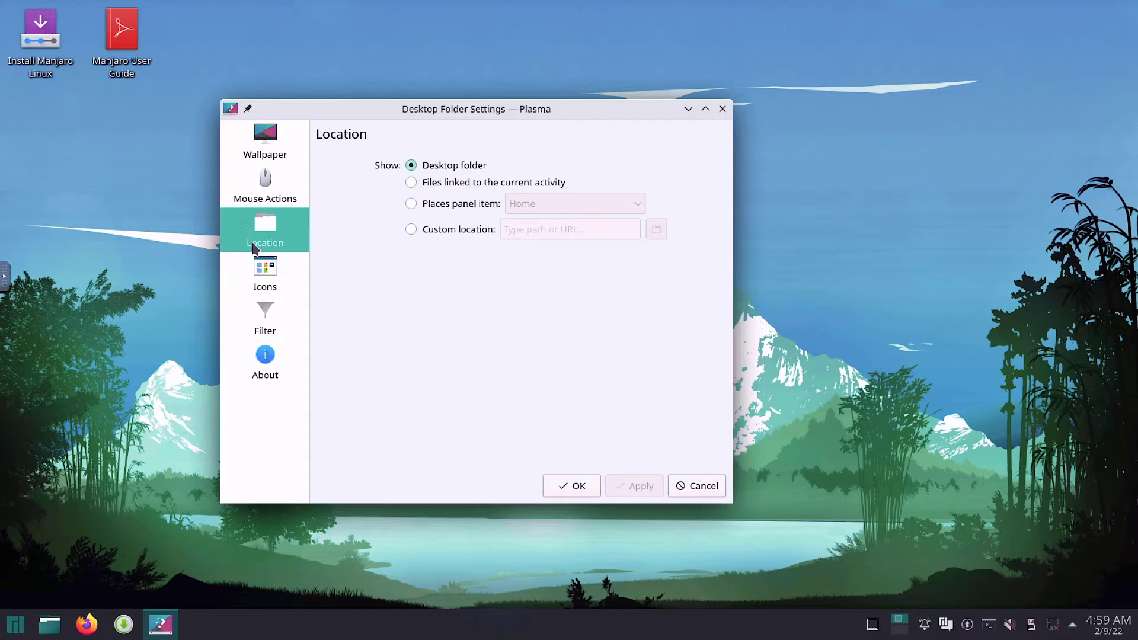
pyautogui.click(262, 266)
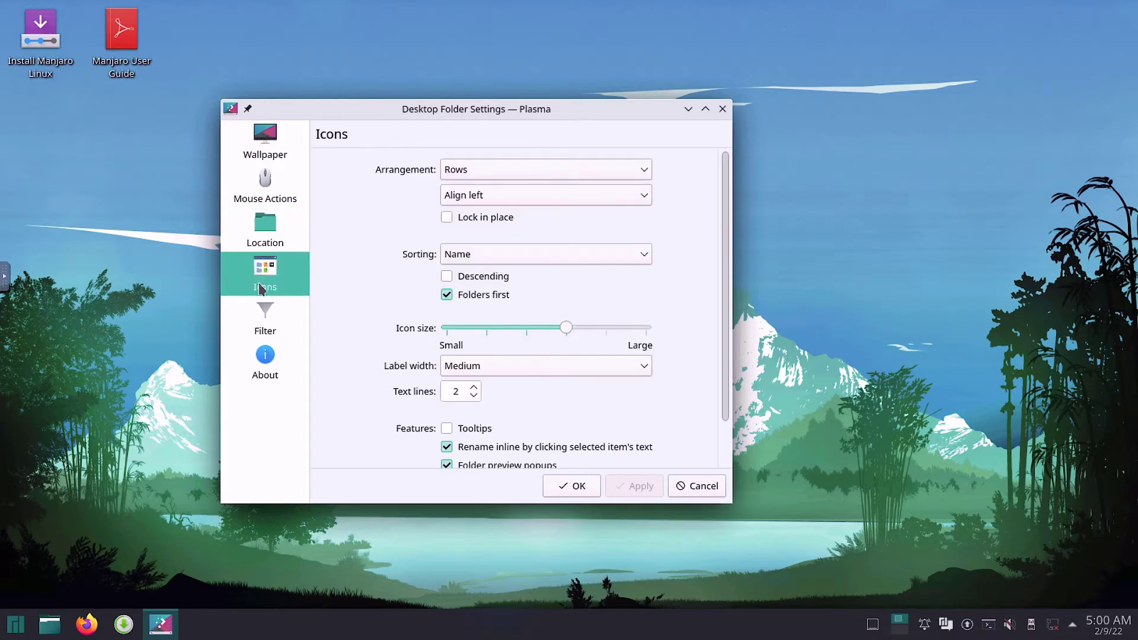
pyautogui.click(261, 326)
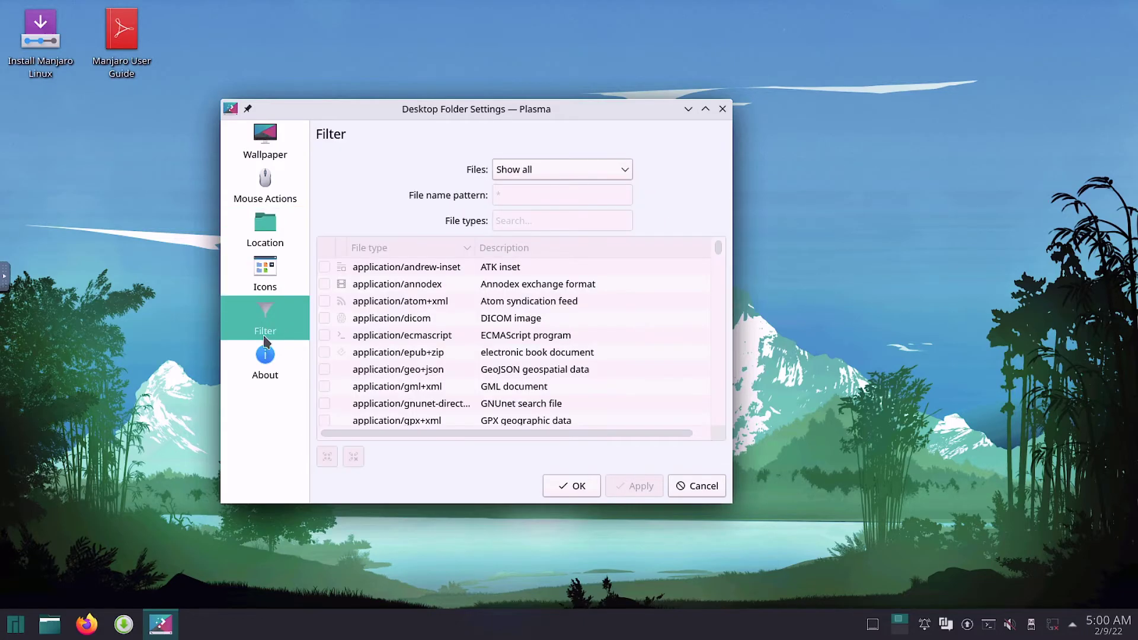
pyautogui.click(274, 377)
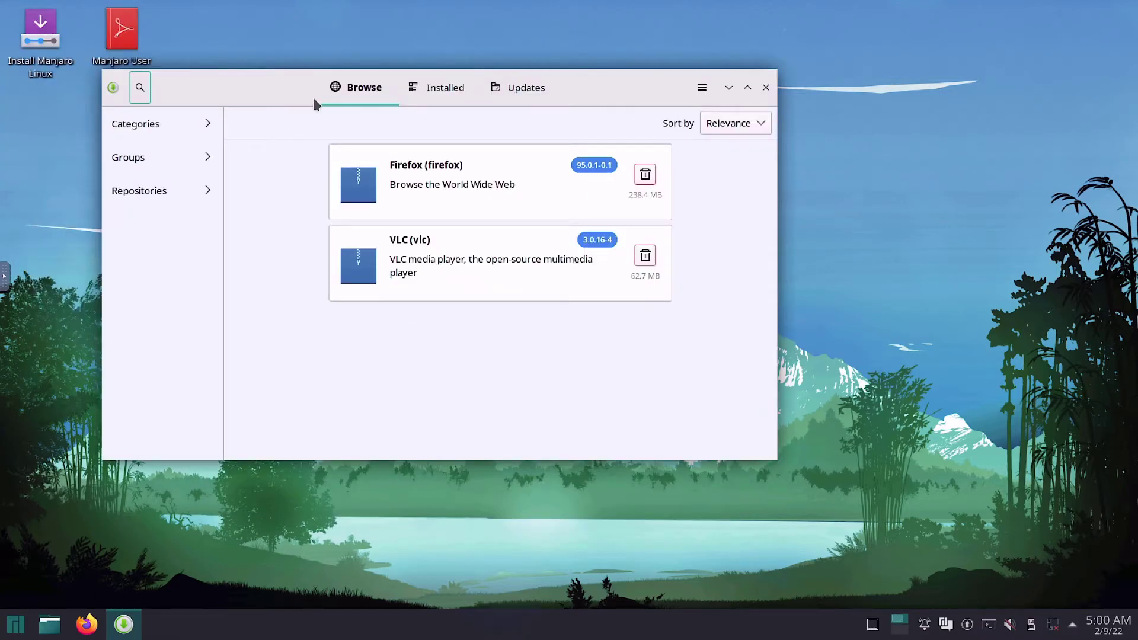
# Step: View the installed packages and updates in Manjaro's software manager, and parts I and II of the Manjaro User Guide in Okular
pyautogui.click(439, 88)
pyautogui.click(498, 88)
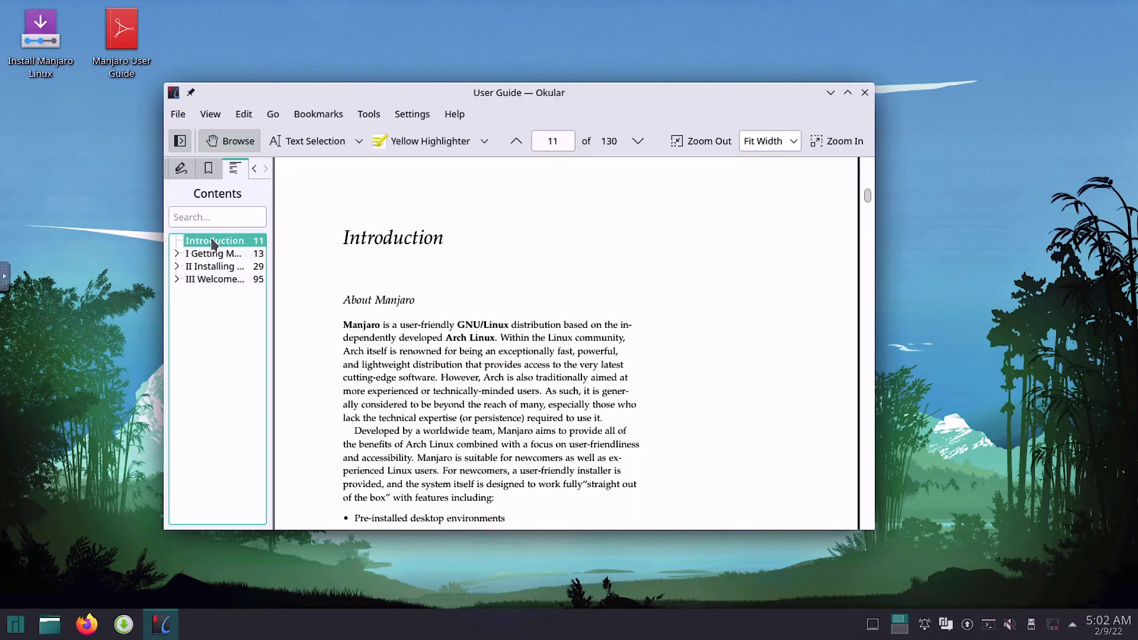
pyautogui.click(215, 254)
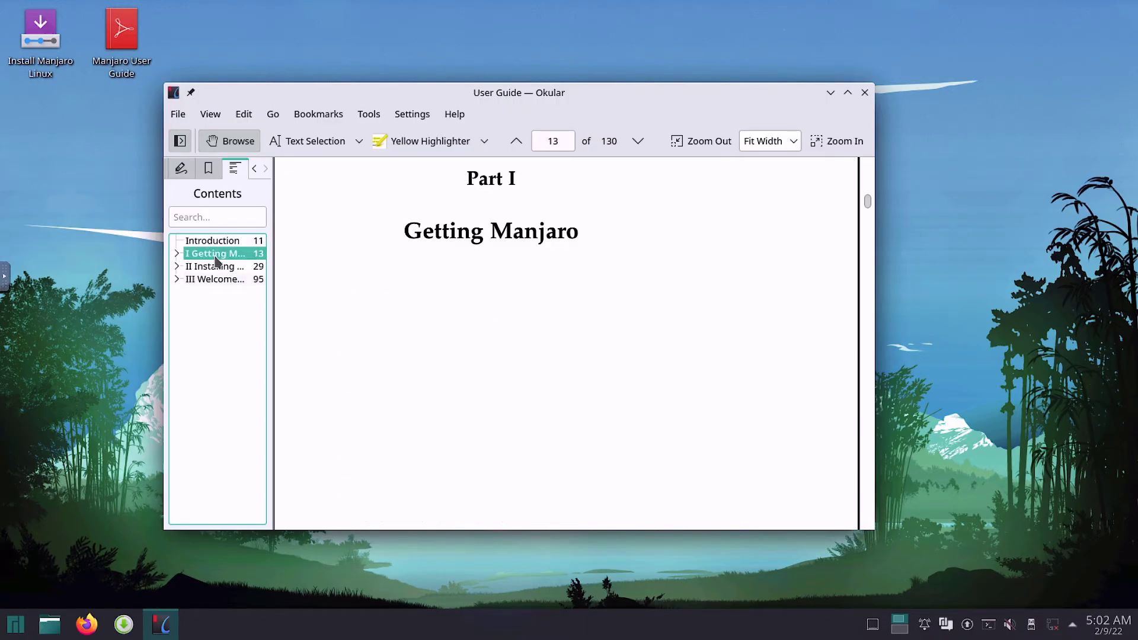
pyautogui.click(213, 268)
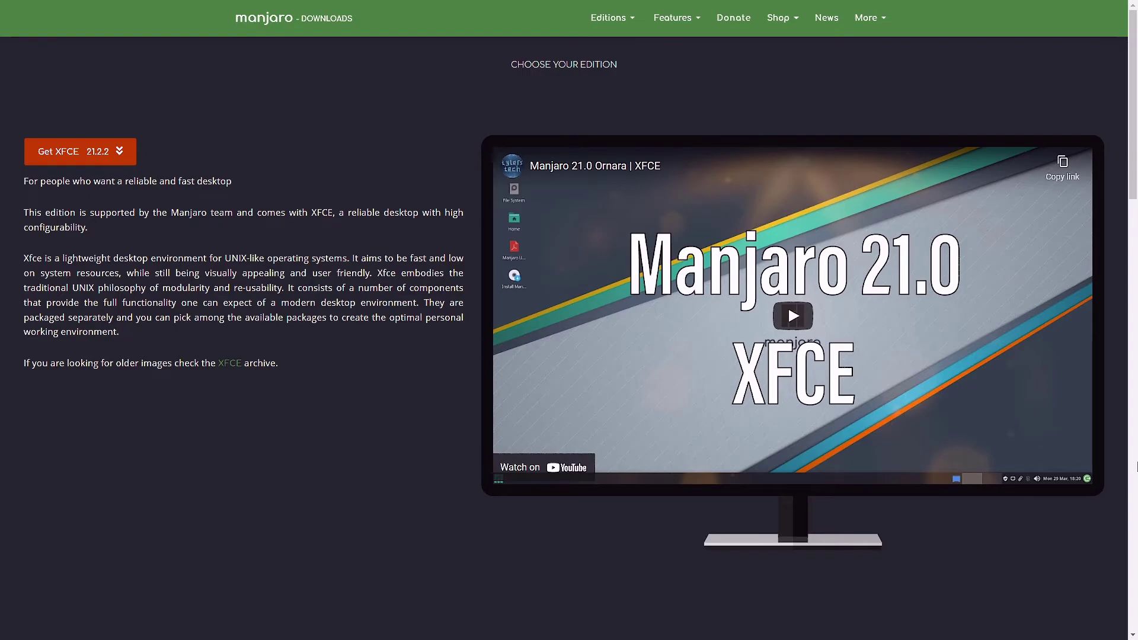
# Step: Examine the XFCE and KDE Plasma editions and the rest of the Manjaro downloads page
pyautogui.scroll(-6, 1136, 467)
pyautogui.scroll(-2, 1136, 467)
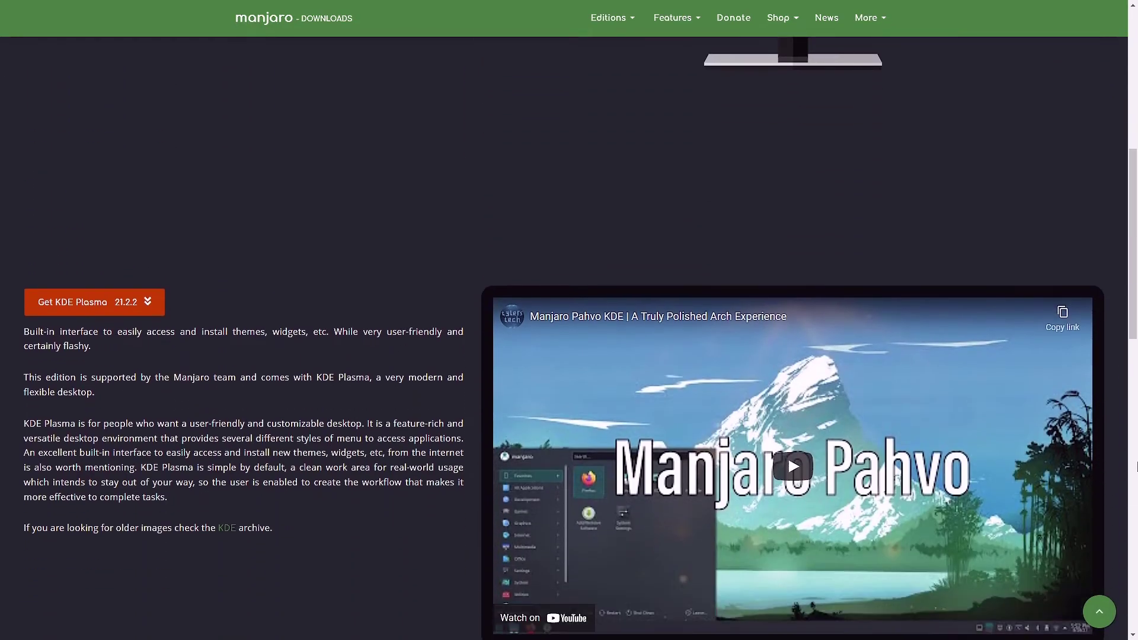
pyautogui.scroll(-7, 1136, 467)
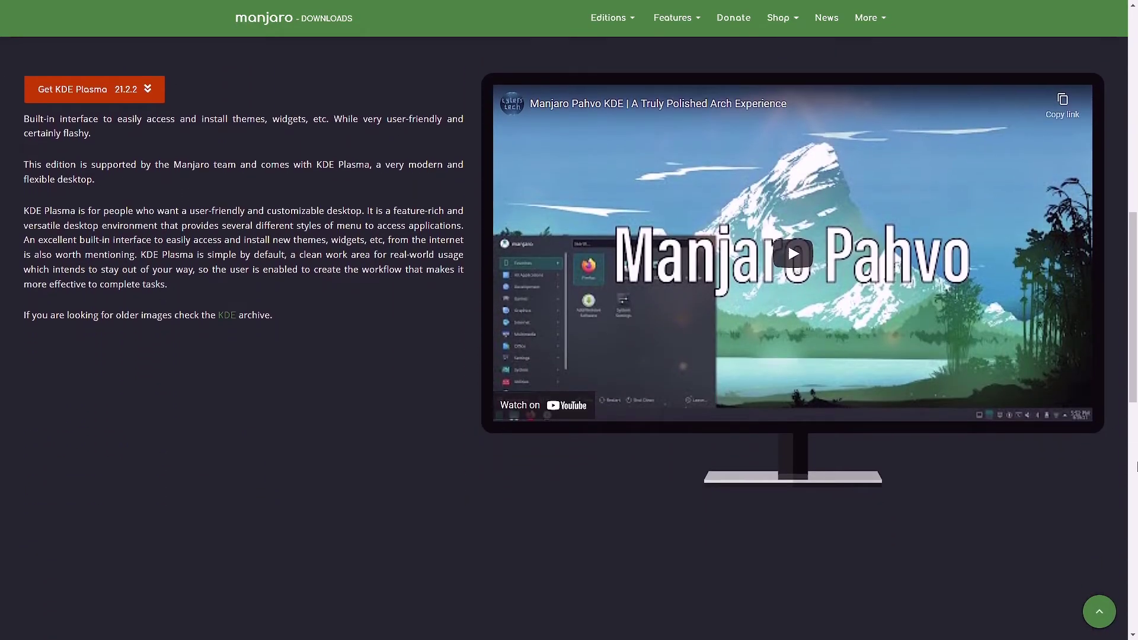
pyautogui.scroll(-7, 1136, 466)
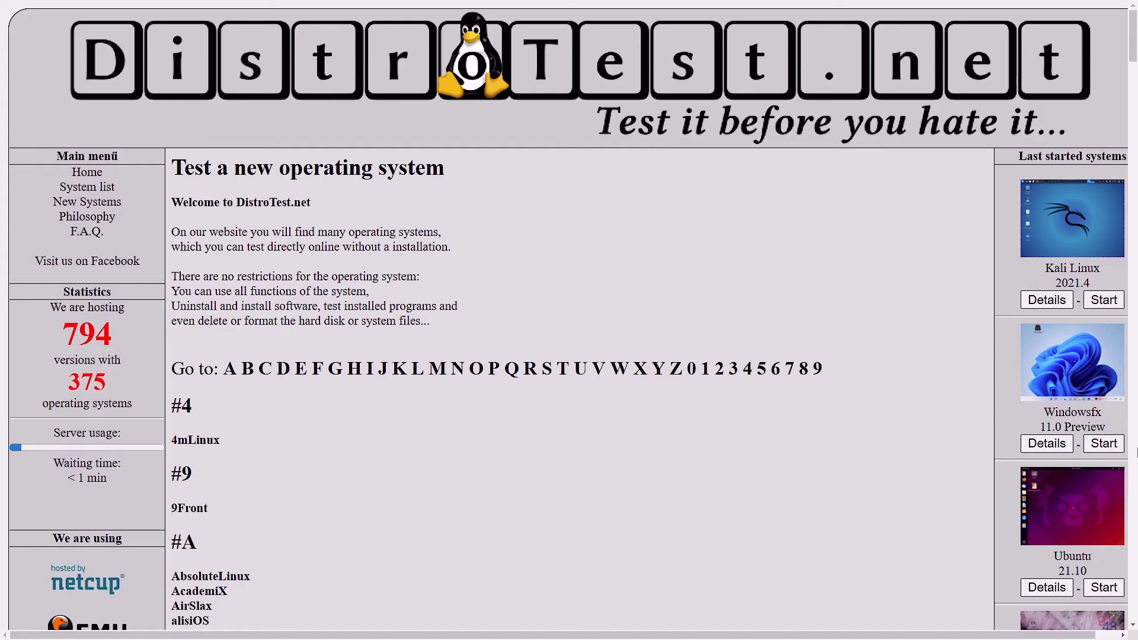
# Step: Browse the alphabetical list of testable operating systems on DistroTest.net from the beginning through the Z section
pyautogui.scroll(-14, 1060, 455)
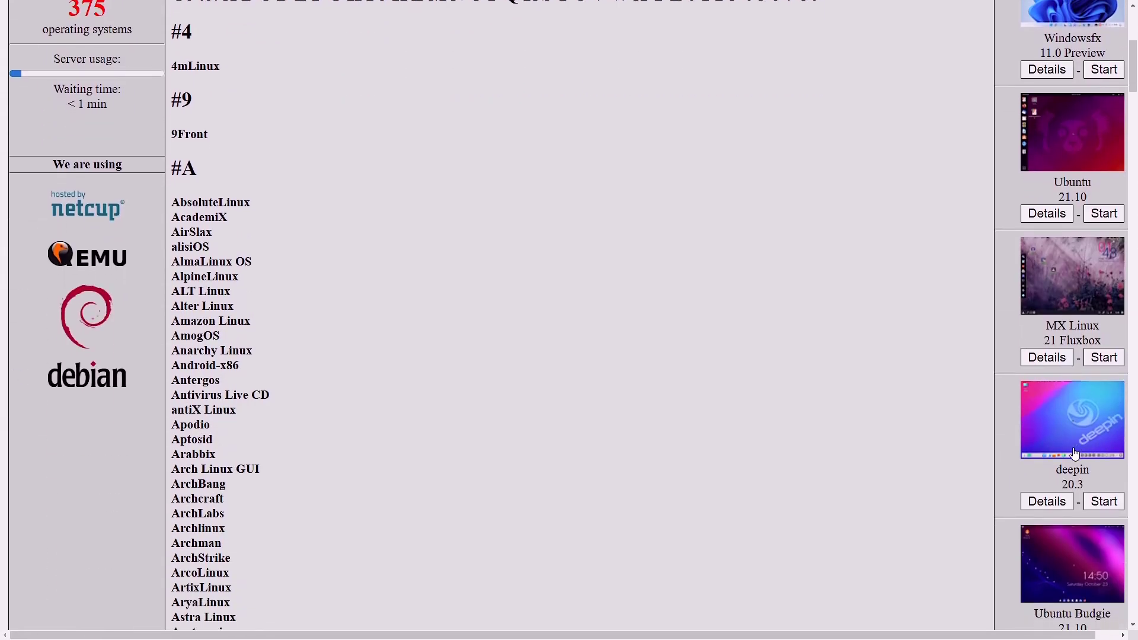
pyautogui.scroll(-13, 1060, 456)
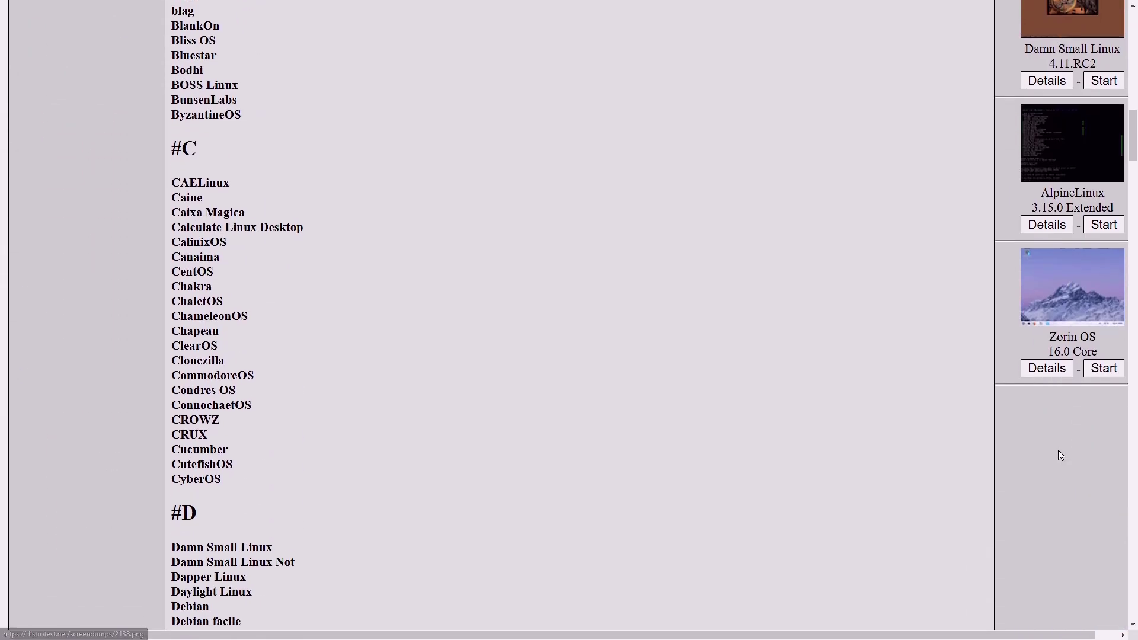
pyautogui.scroll(-14, 1058, 452)
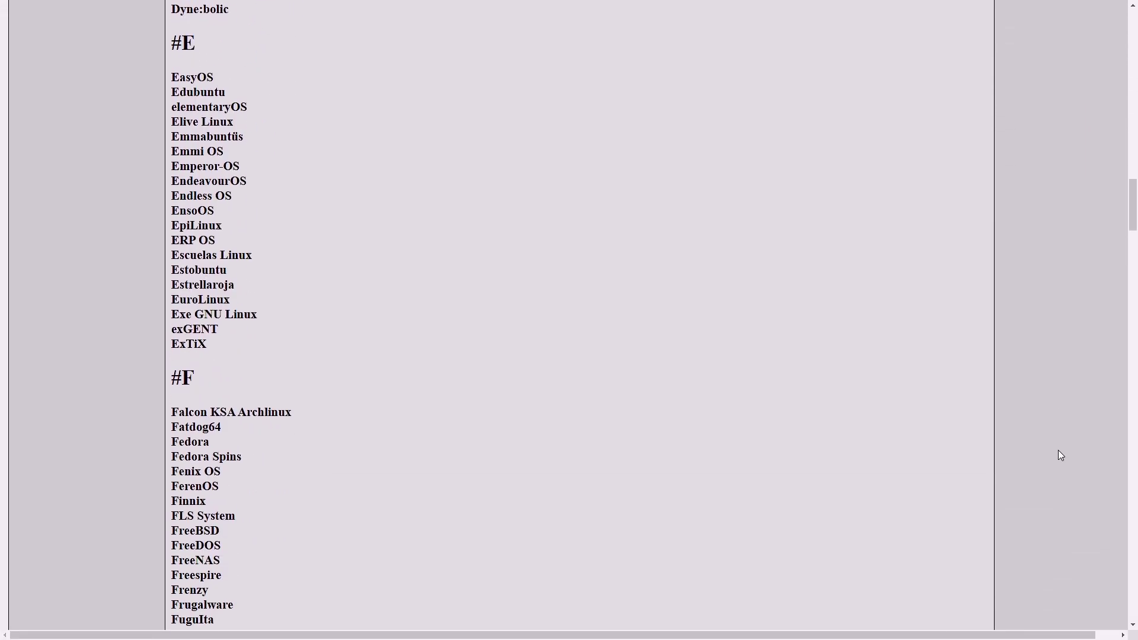
pyautogui.scroll(-14, 1058, 452)
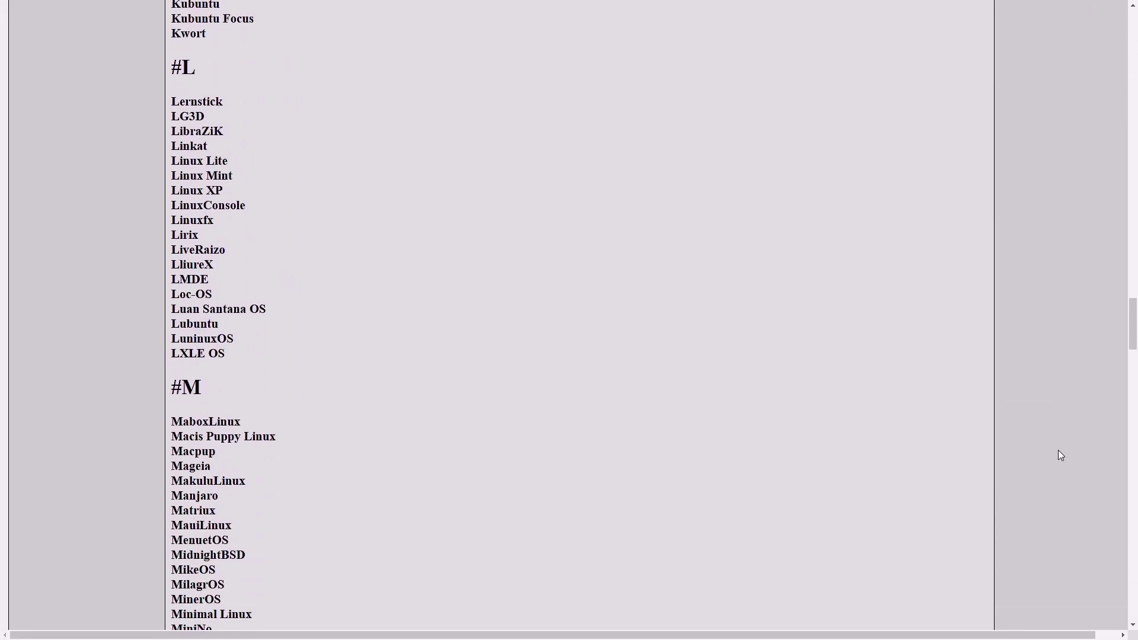
pyautogui.scroll(-14, 1060, 455)
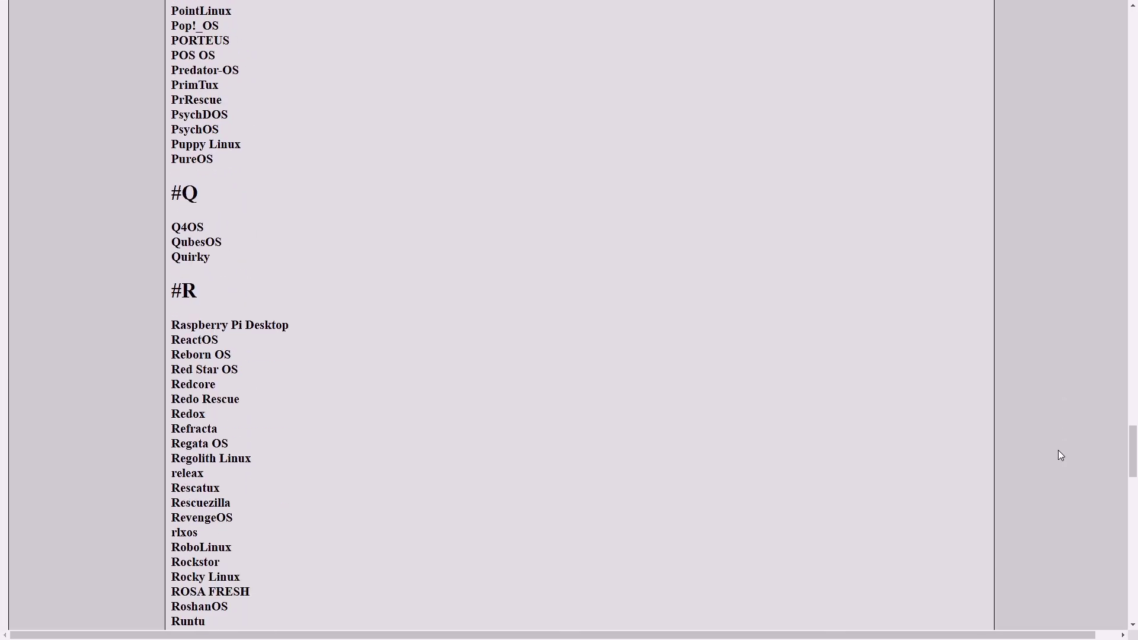
pyautogui.scroll(-10, 1060, 455)
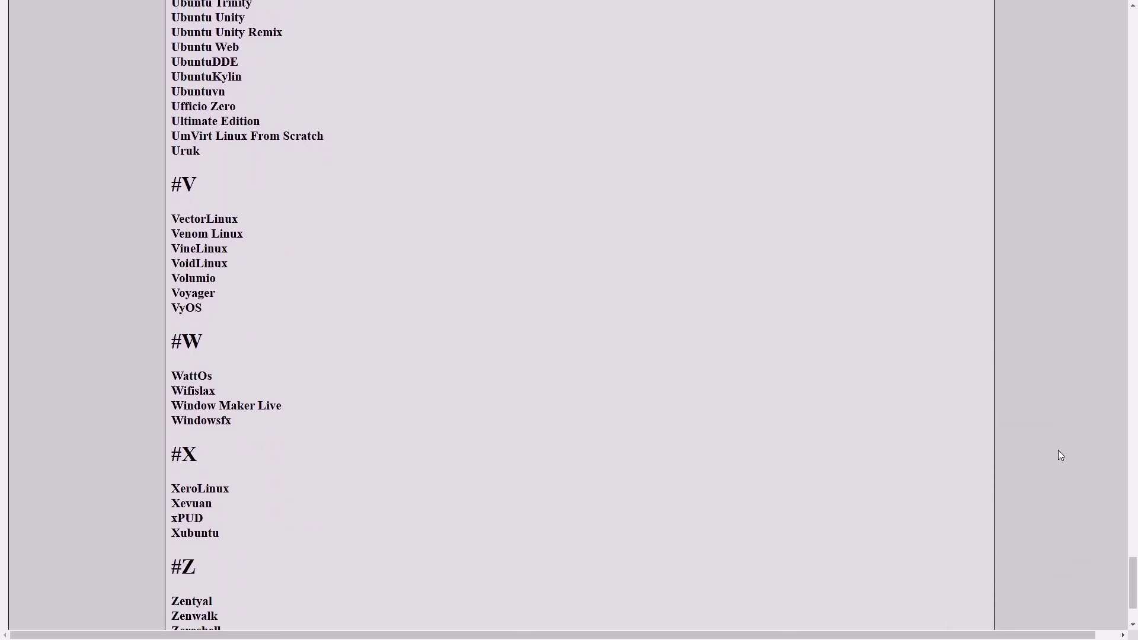